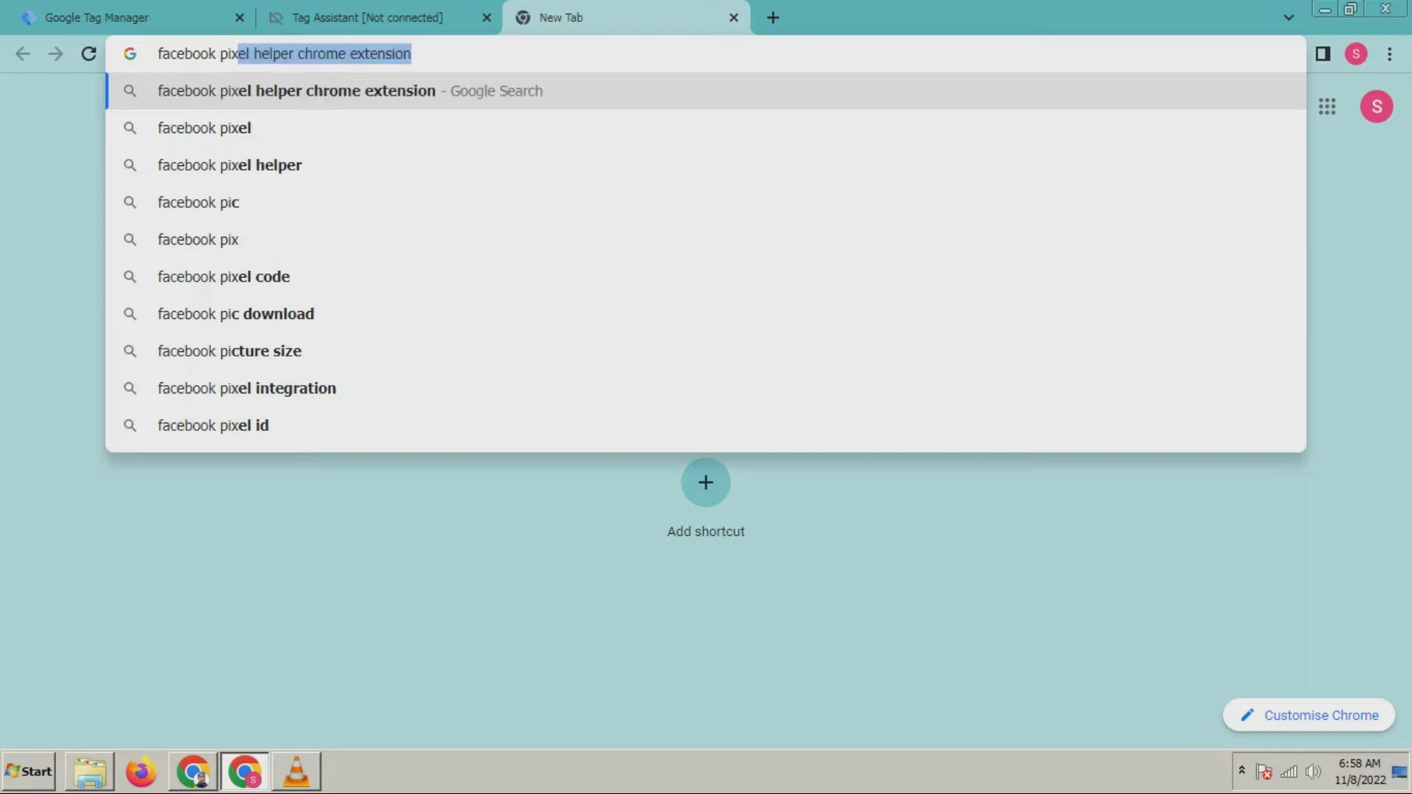
# Search the web for Facebook Pixel Helper and open the extension's Chrome Web Store page.
pyautogui.press('Down')
pyautogui.press('Down')
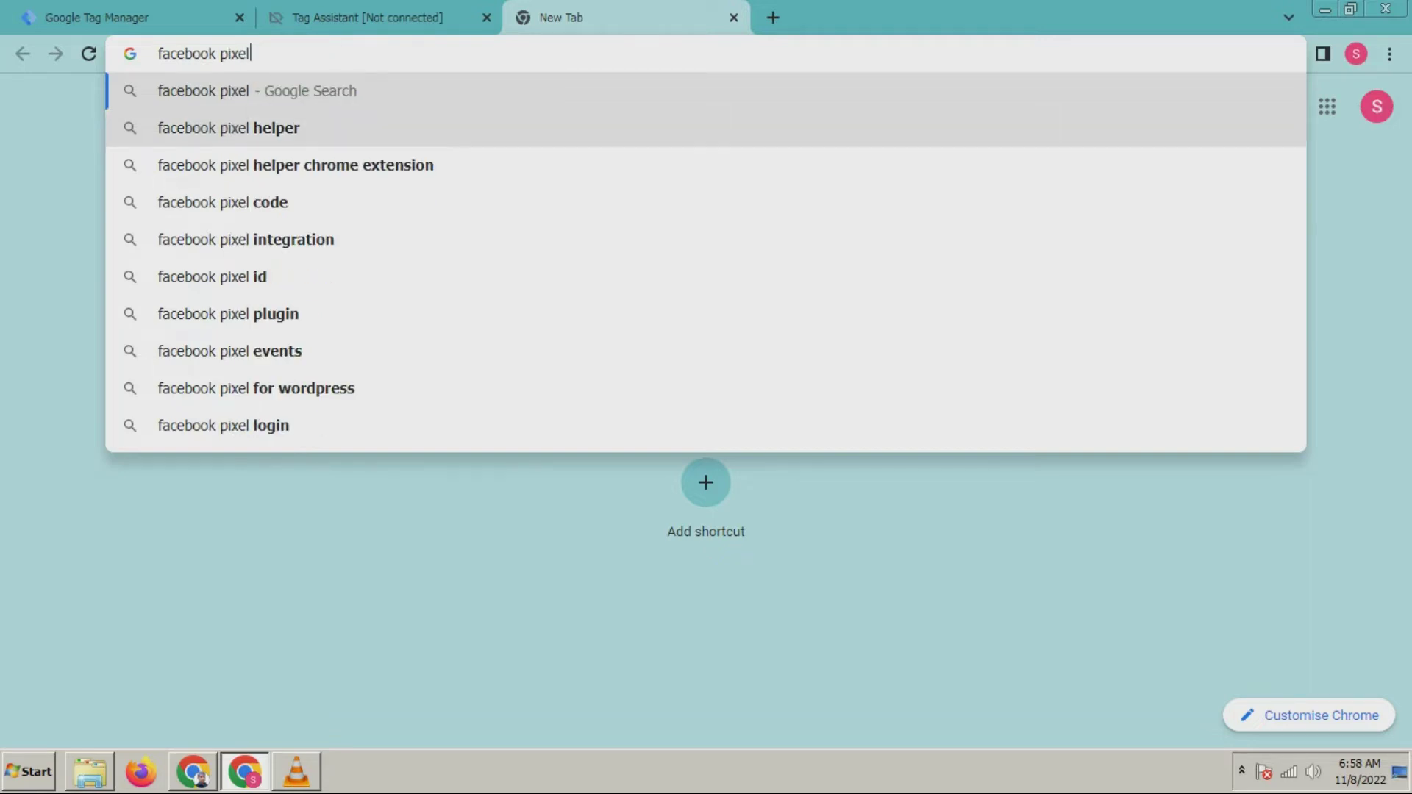
pyautogui.press('Return')
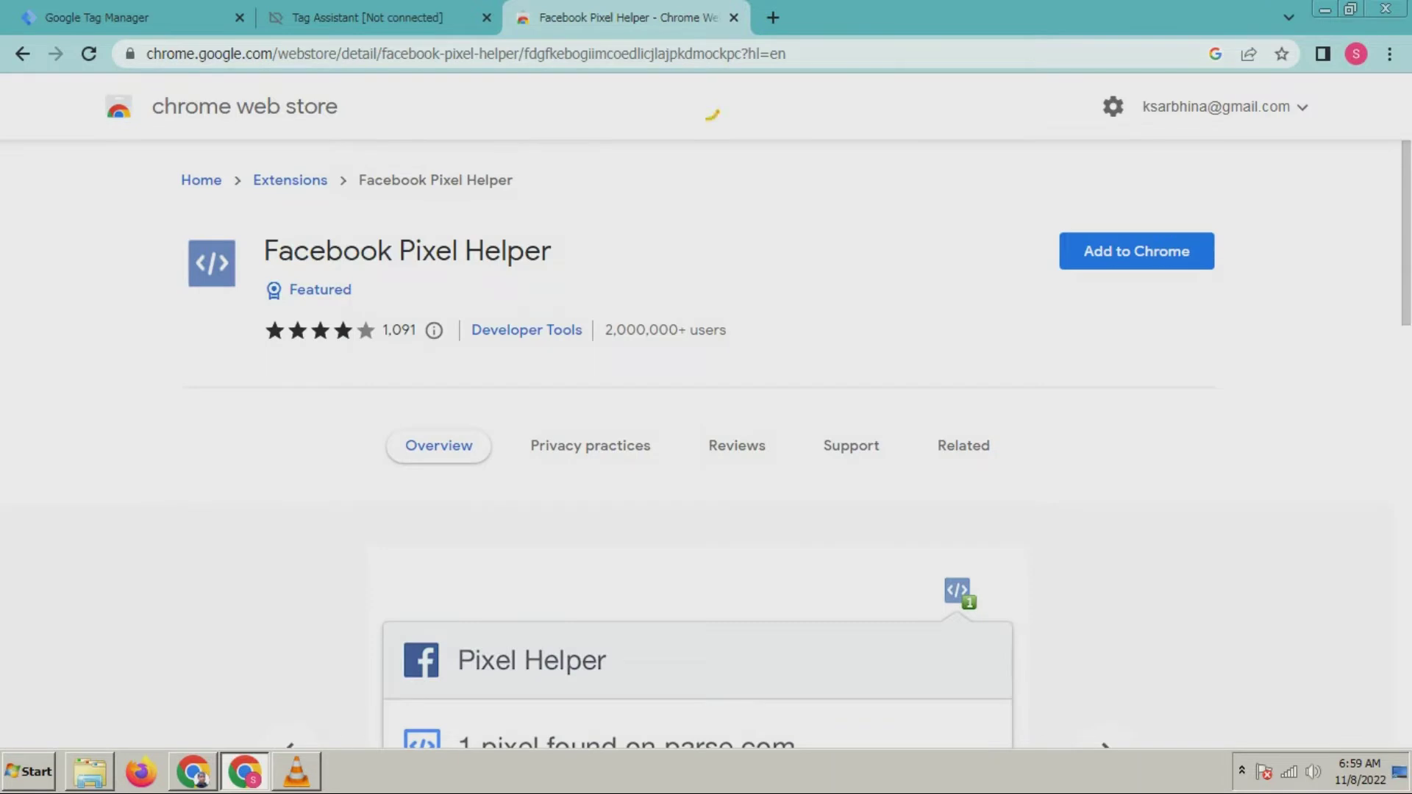
# Switch to the browser window showing the Clothara site and review its installed extensions.
pyautogui.hotkey('alt', 'Tab')
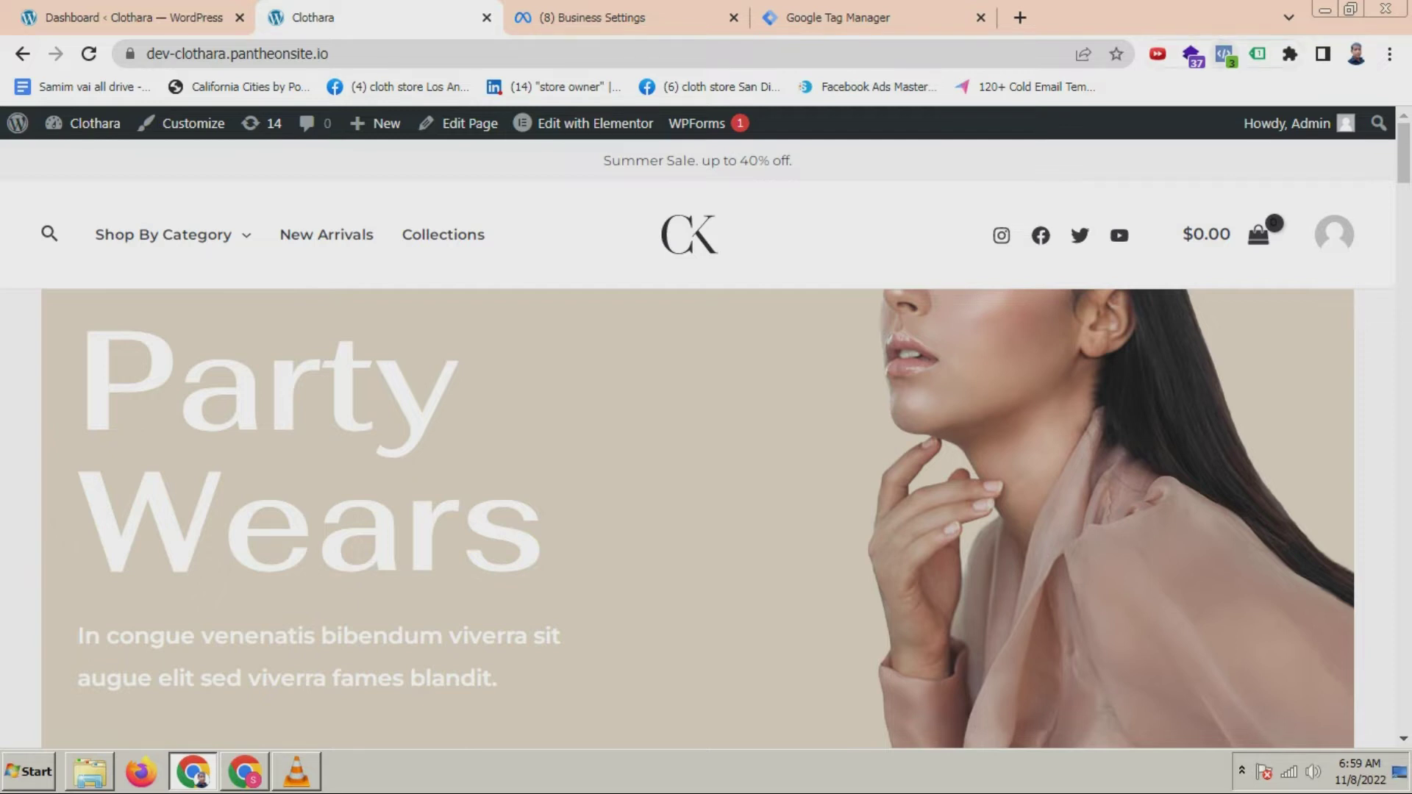
pyautogui.click(1289, 54)
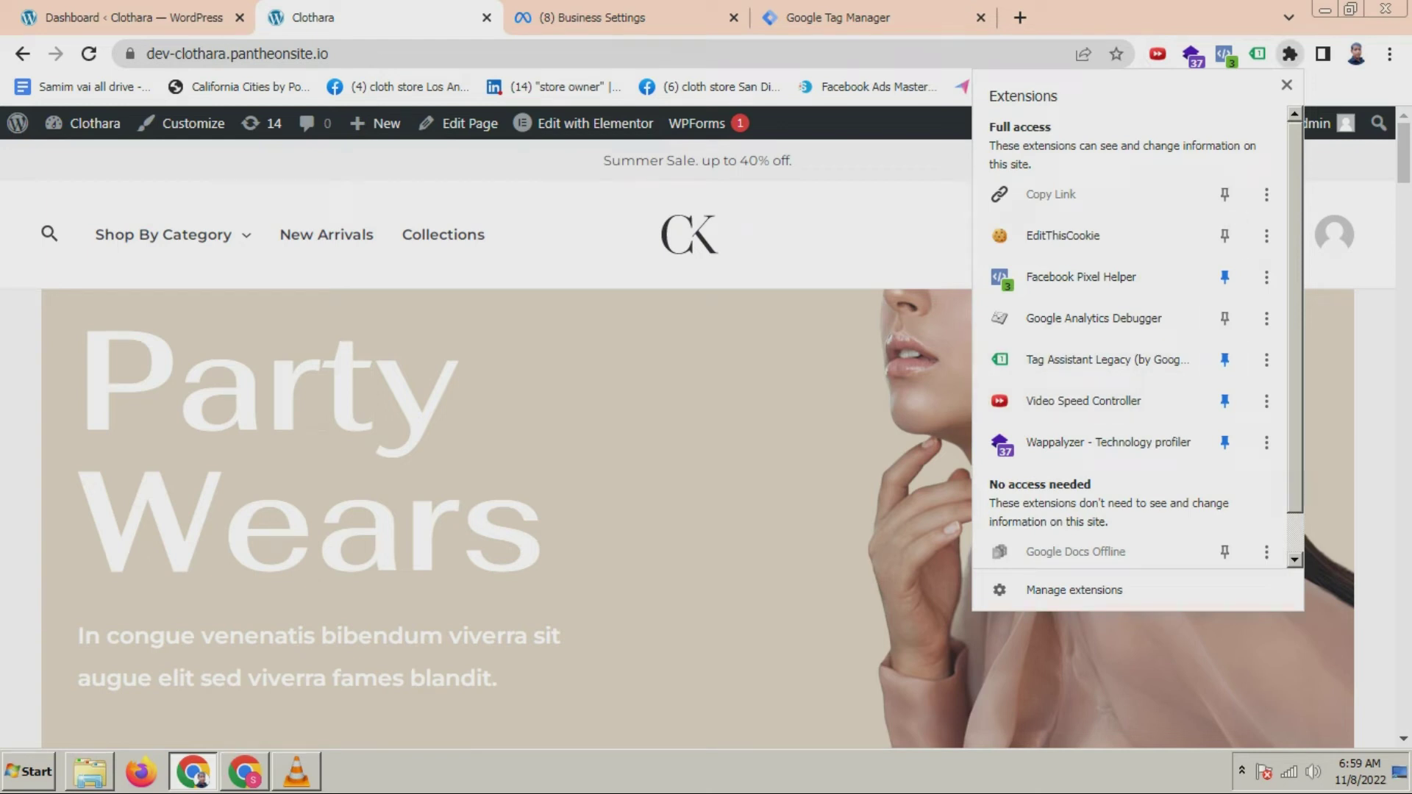
pyautogui.press('Escape')
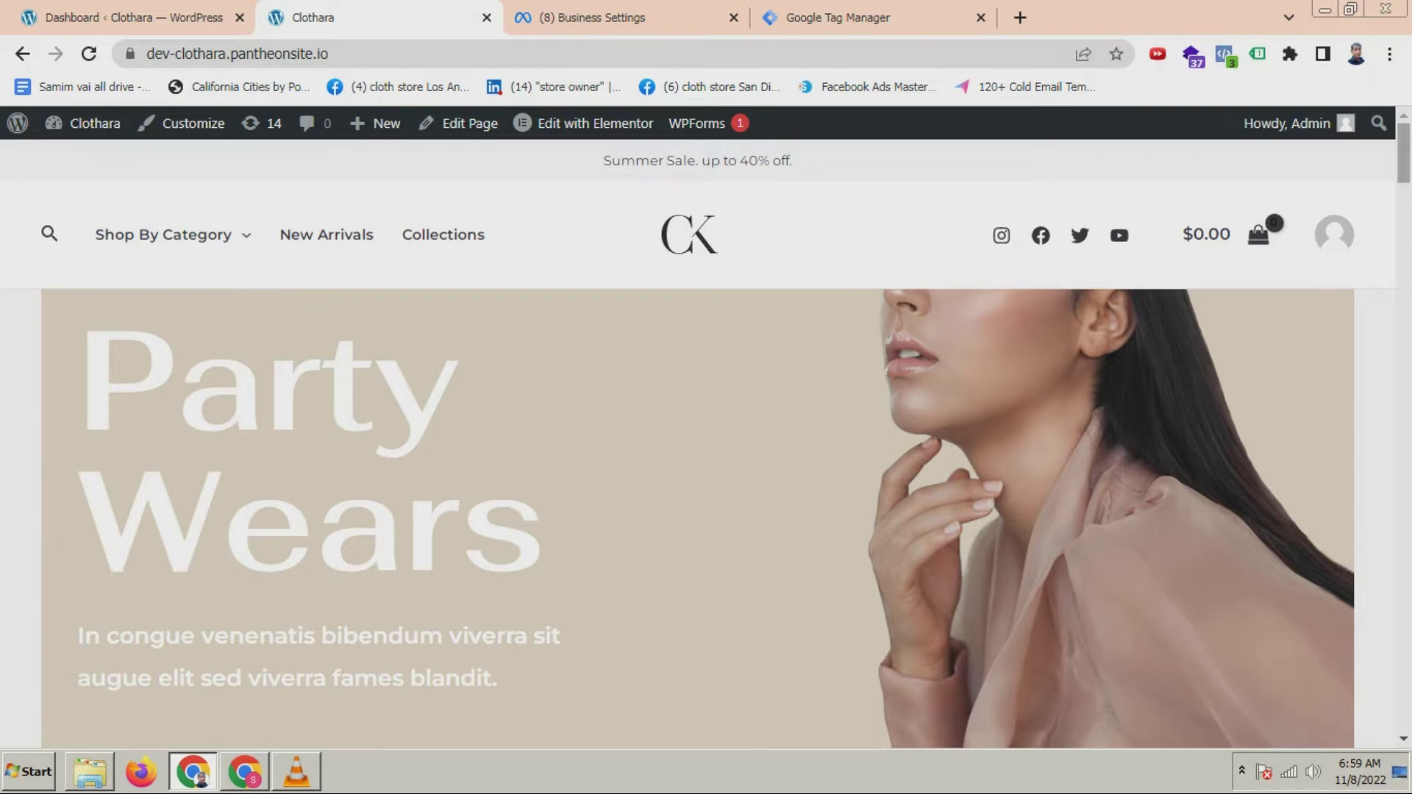
# Inspect the PageView event in Facebook Pixel Helper and the Tag Assistant Legacy analysis for the Clothara homepage.
pyautogui.click(1223, 54)
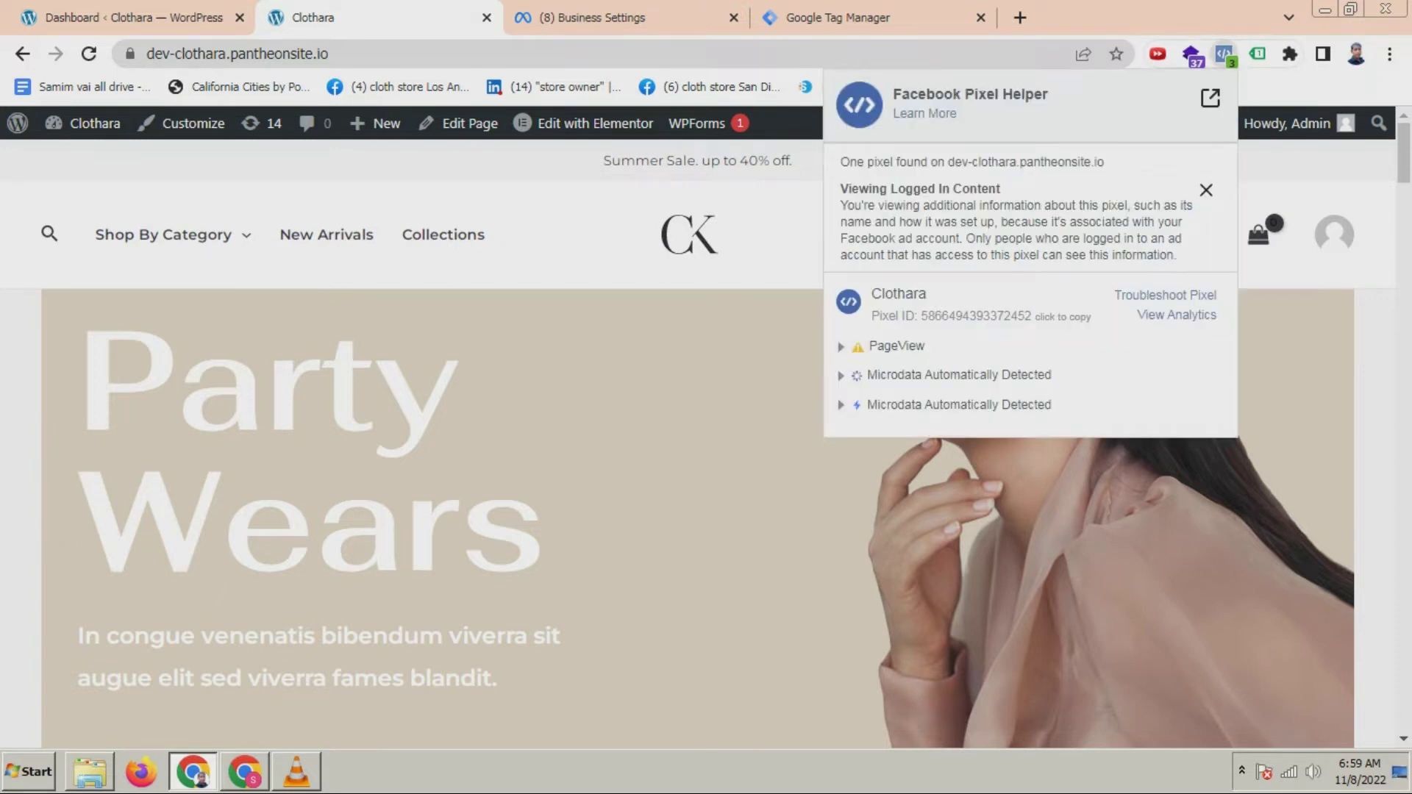
pyautogui.click(840, 345)
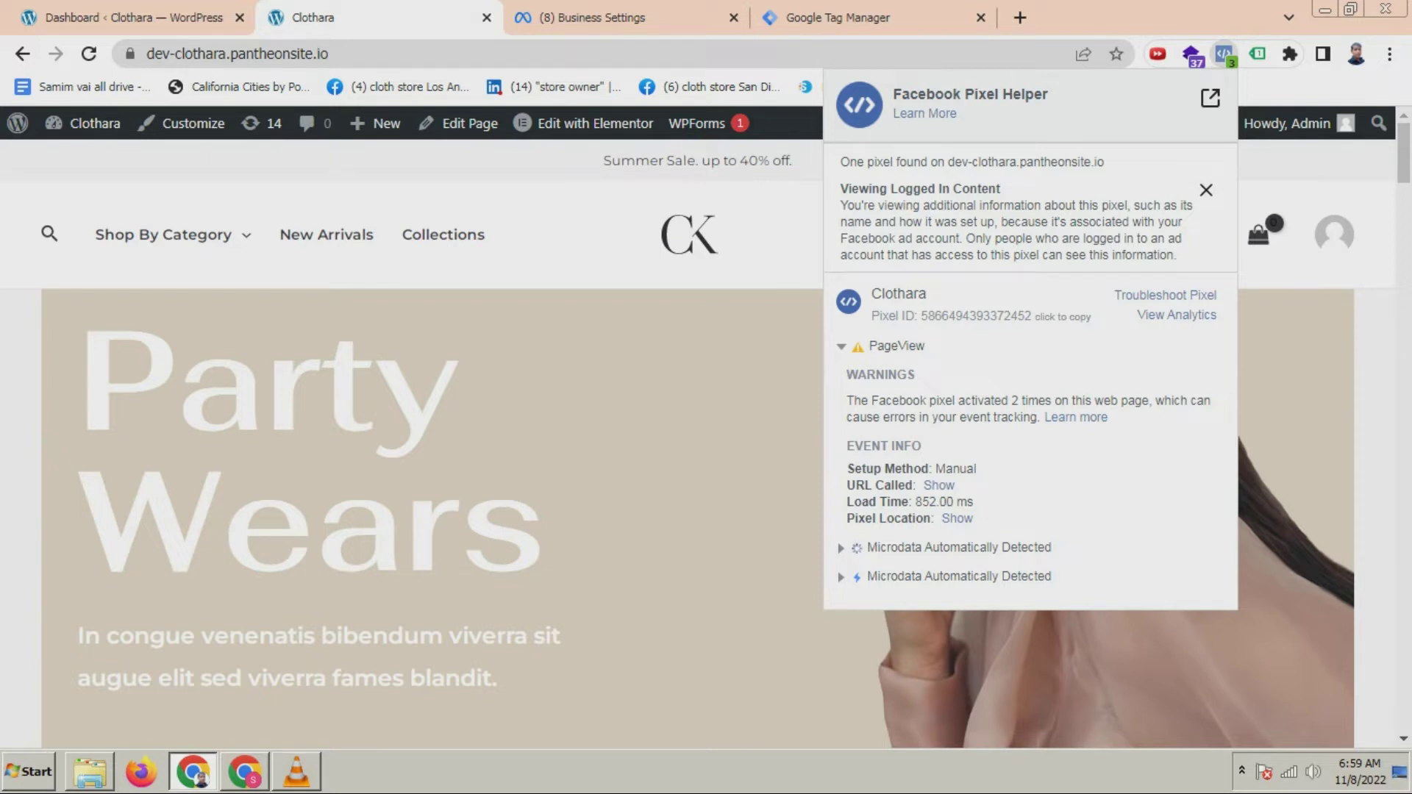
pyautogui.click(840, 346)
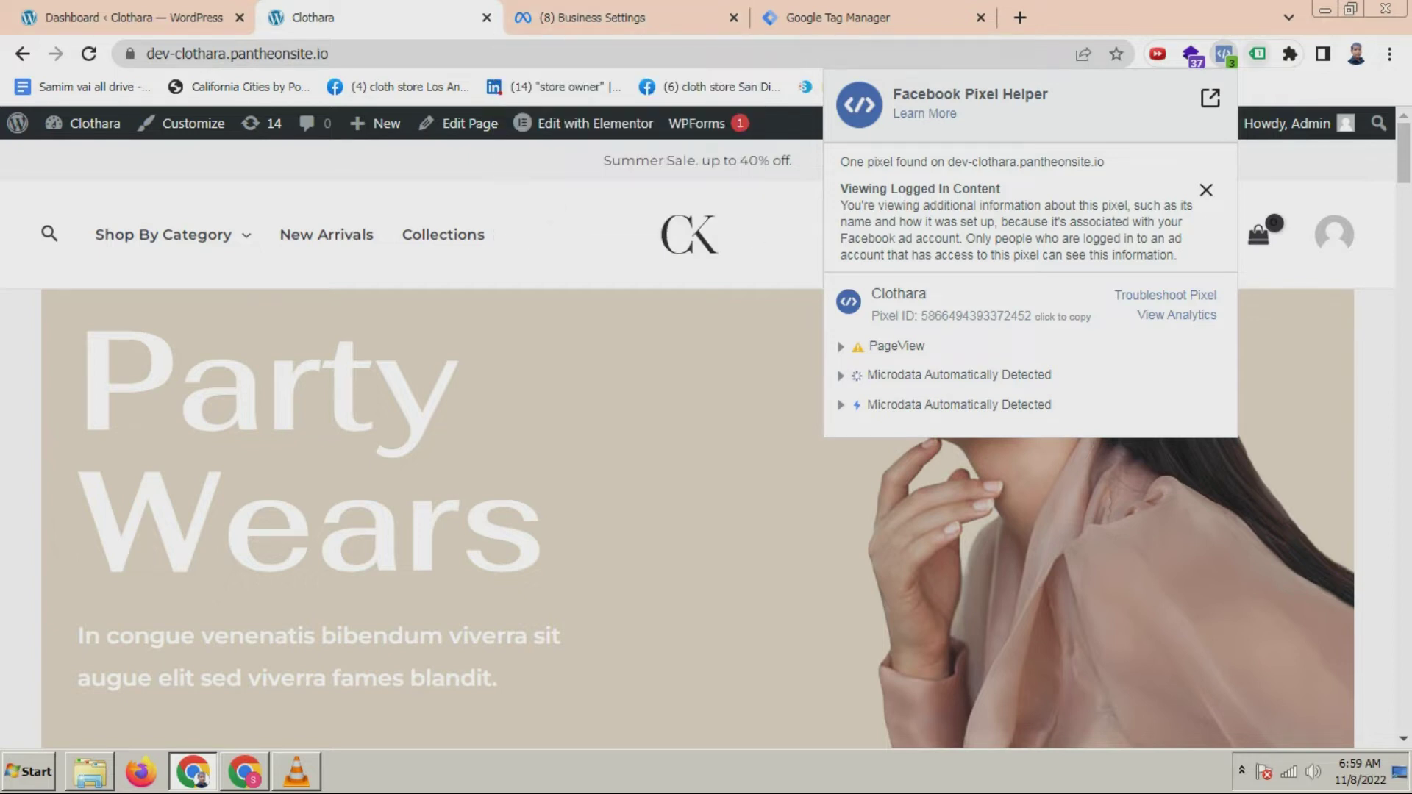
pyautogui.click(1257, 53)
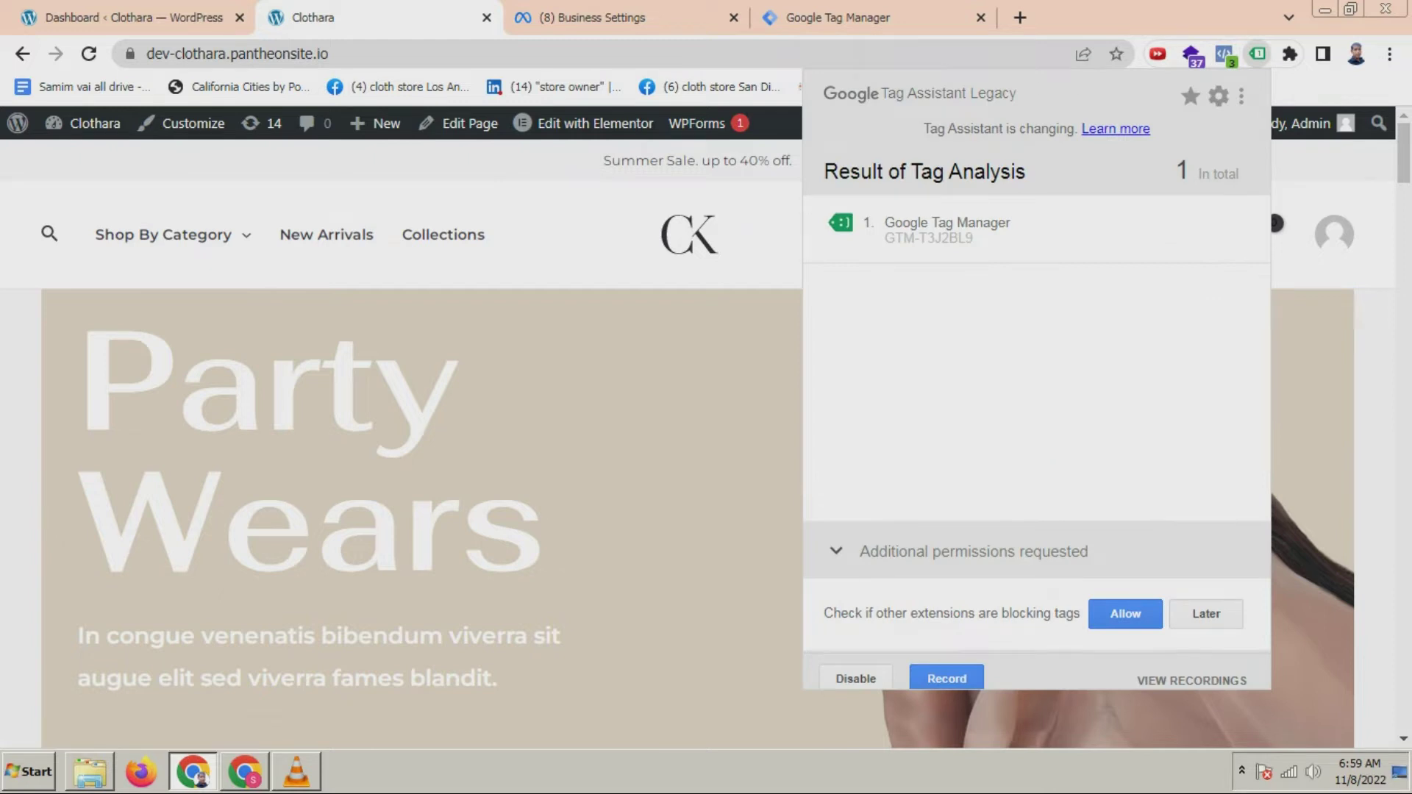
# Reload the Clothara pixel page in Meta Business settings and check the pixel's activity status.
pyautogui.hotkey('ctrl', 'Tab')
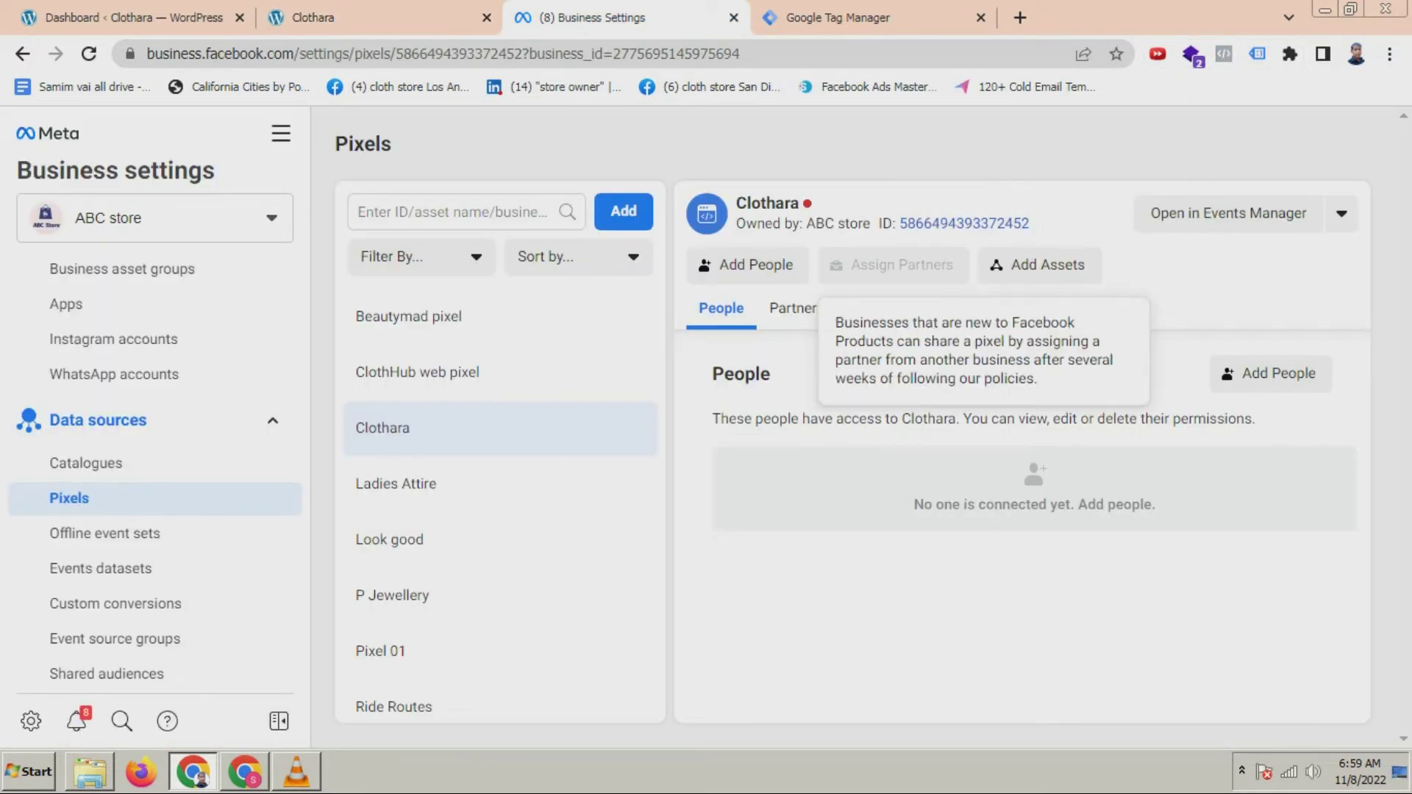
pyautogui.click(88, 54)
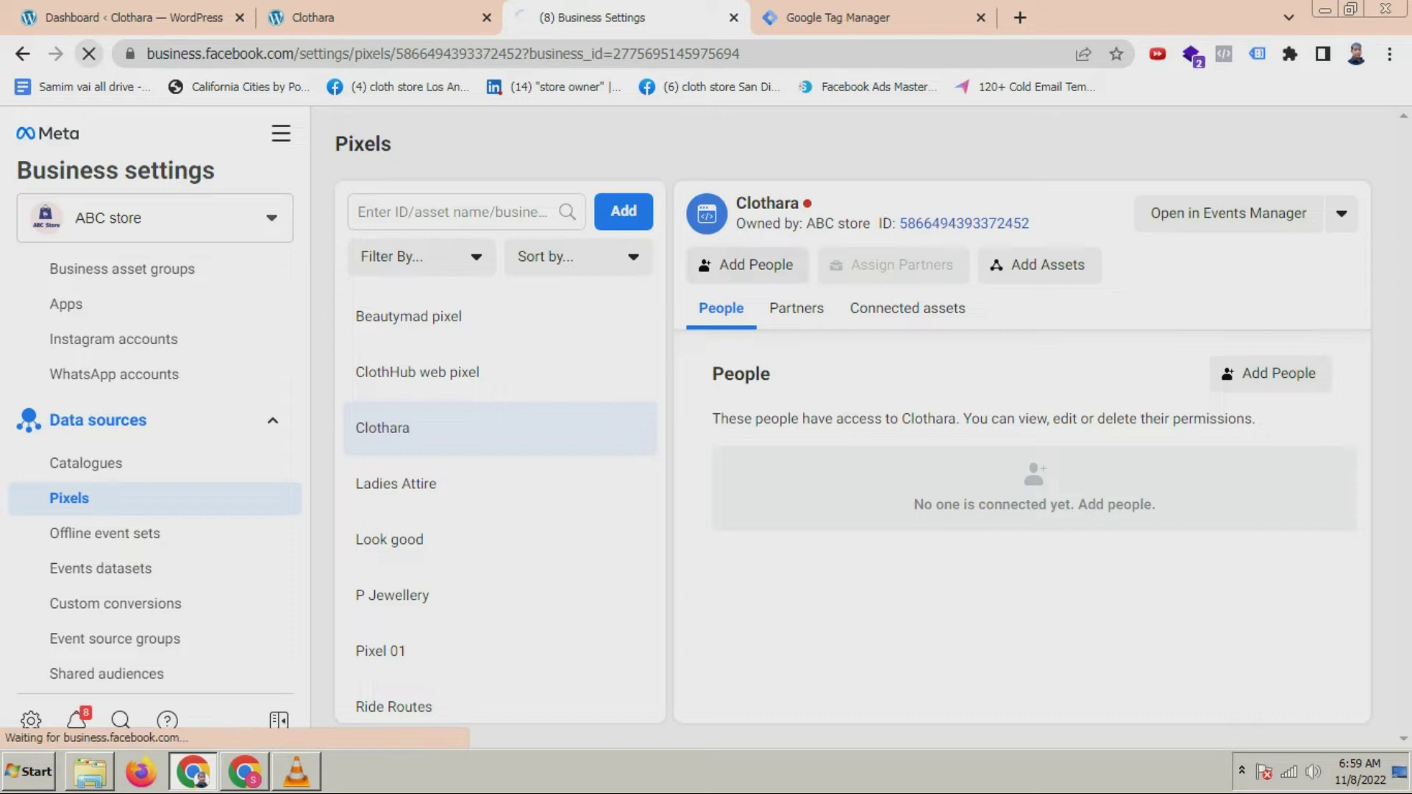
pyautogui.moveTo(807, 204)
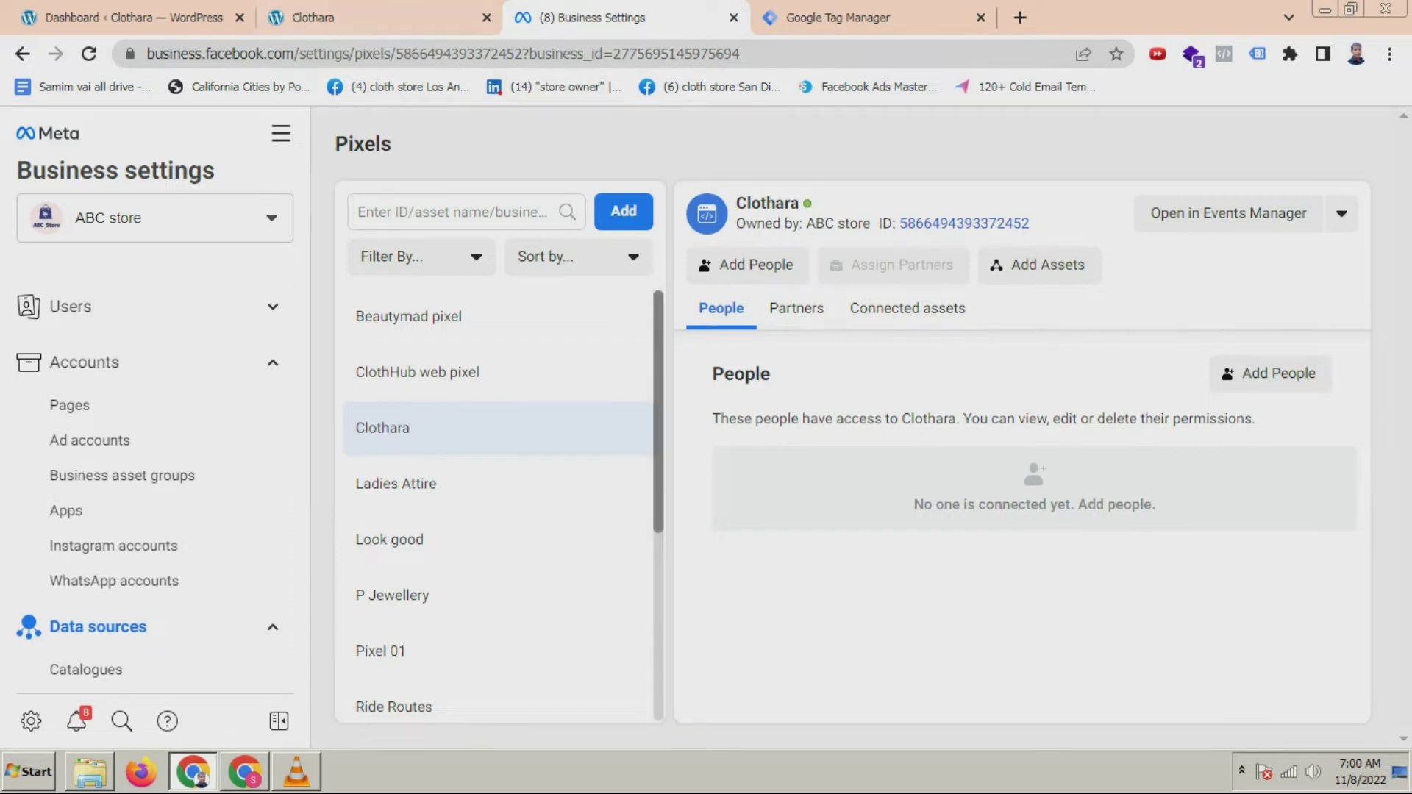
# Check the Tag Manager workspace overview and open the Clothara pixel from Business settings in Events Manager.
pyautogui.click(839, 18)
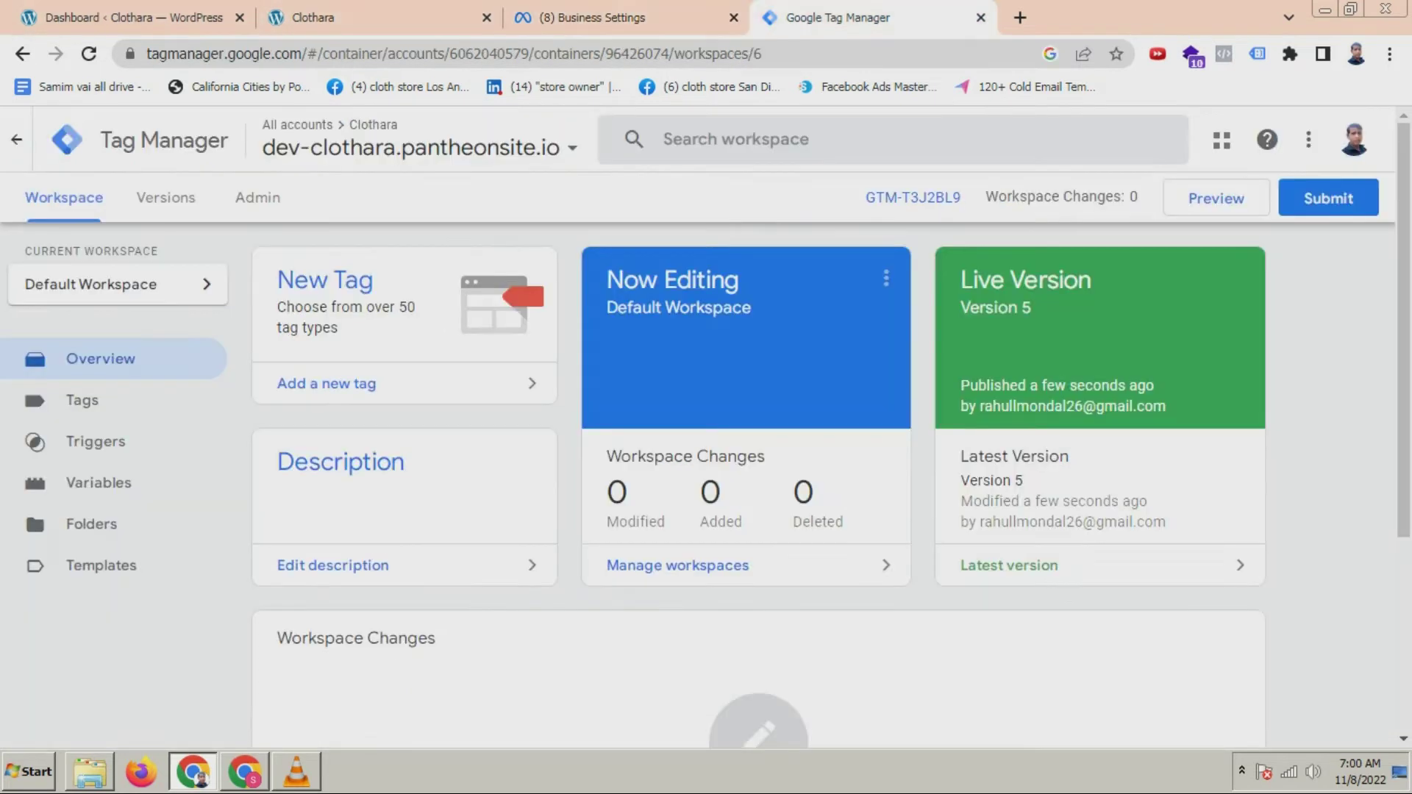
pyautogui.click(592, 17)
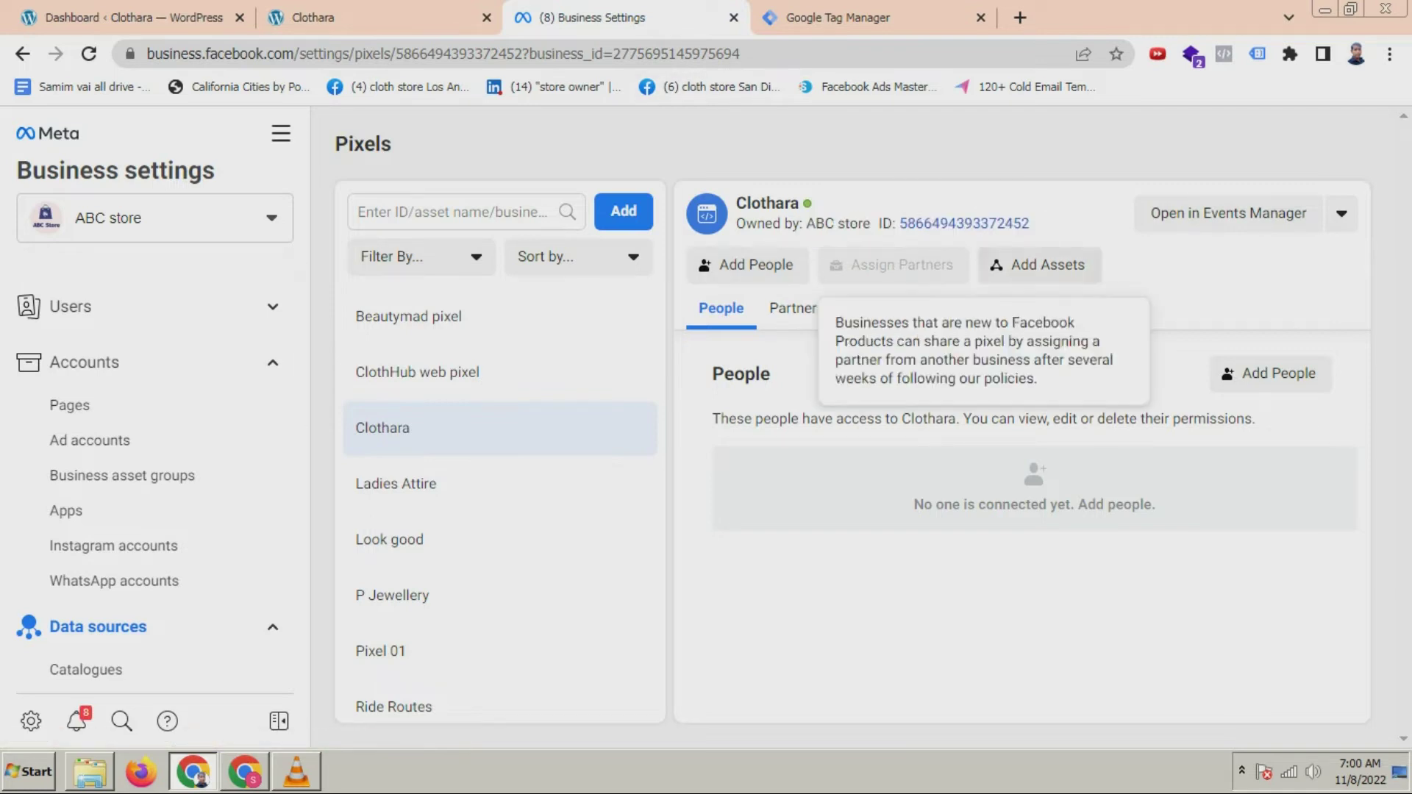
pyautogui.click(1228, 213)
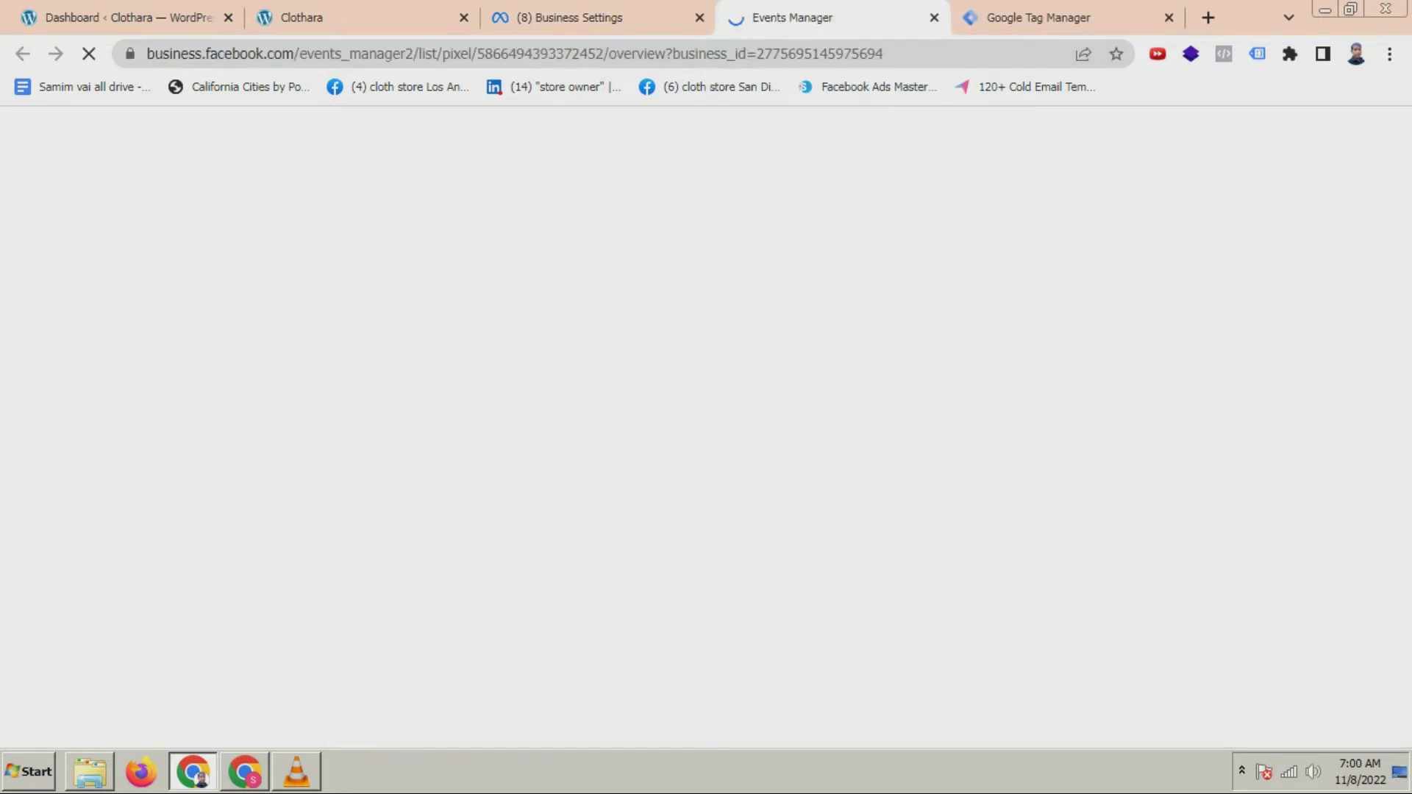
# Start a preview of the dev-clothara.pantheonsite.io container in Tag Manager and open Test events for the Clothara pixel in Events Manager.
pyautogui.hotkey('ctrl', 'Tab')
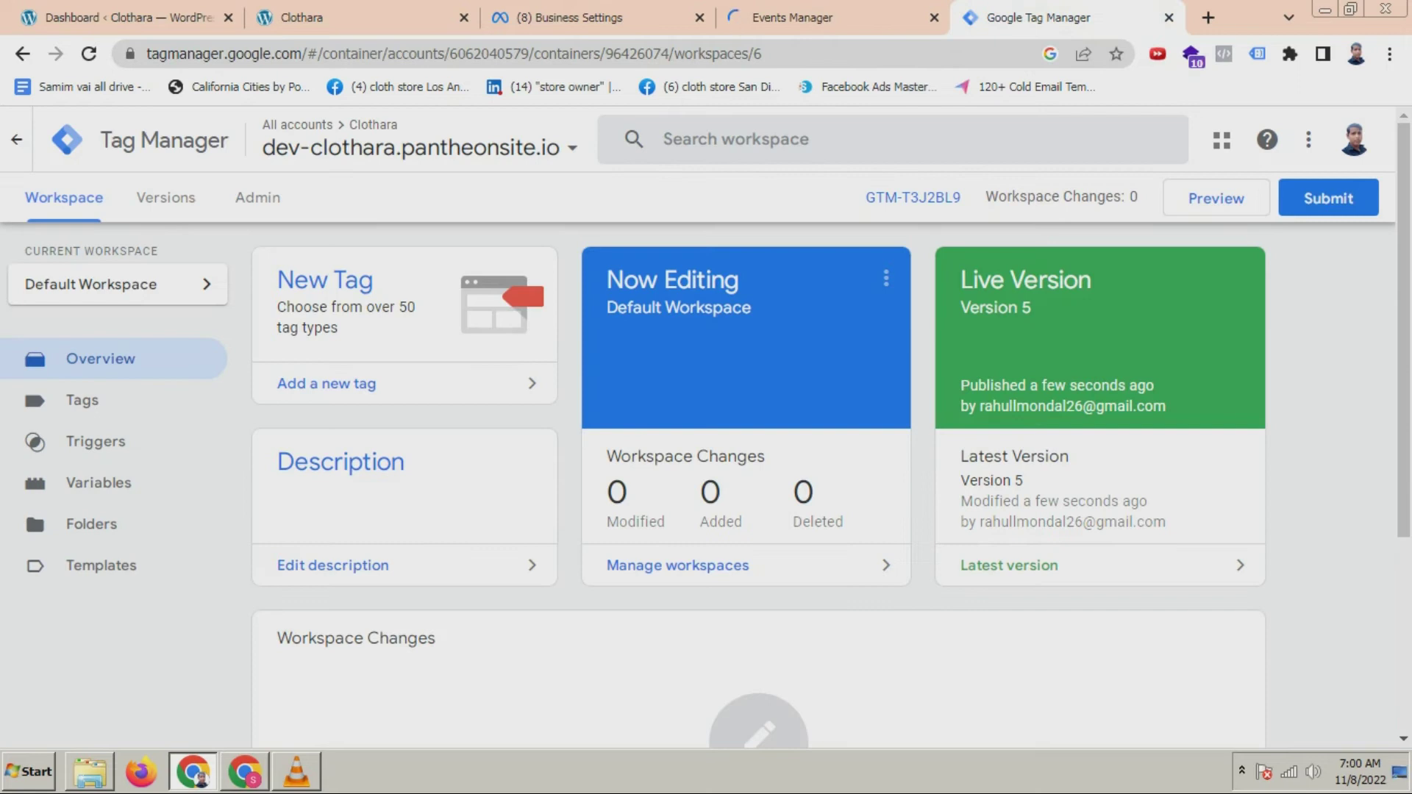
pyautogui.click(1216, 198)
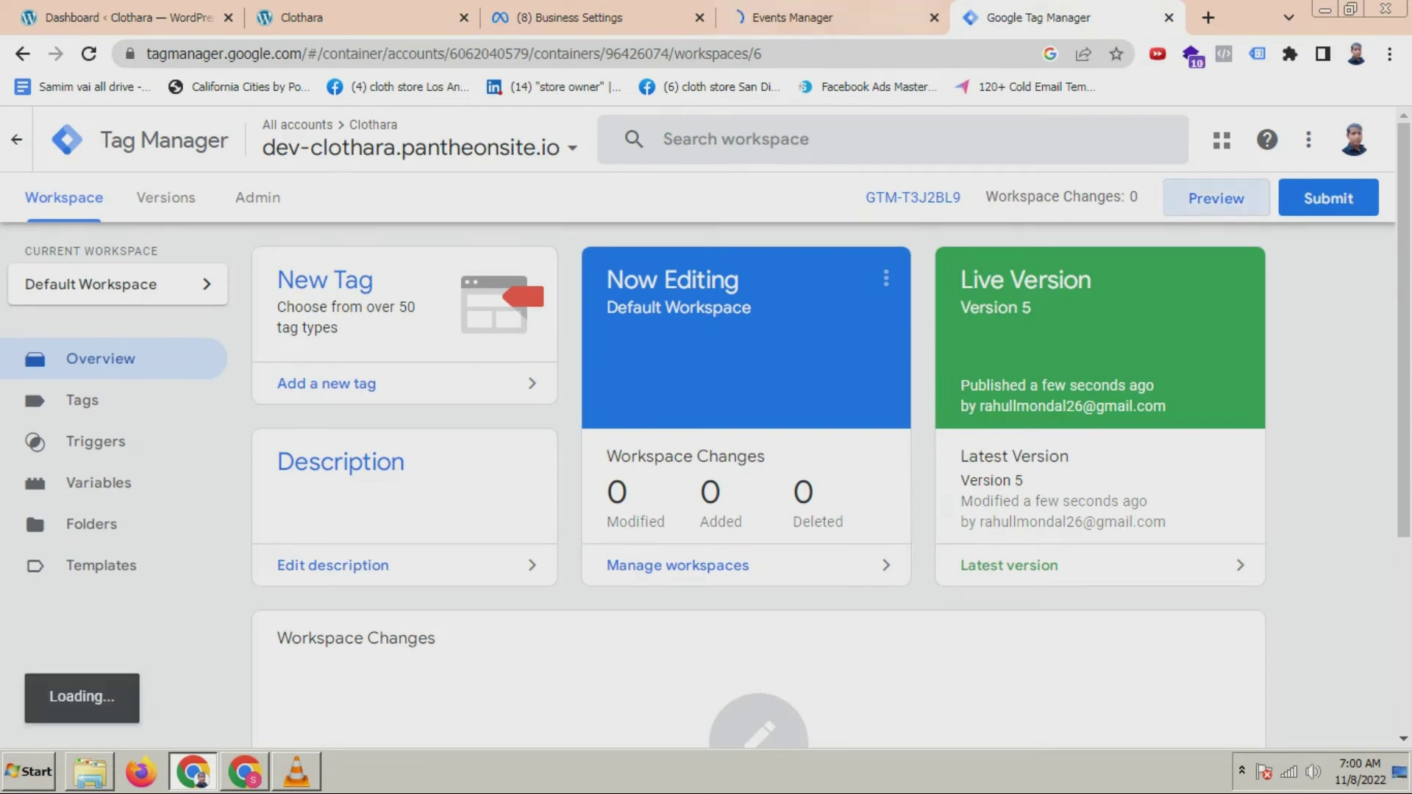
pyautogui.hotkey('ctrl', 'shift', 'Tab')
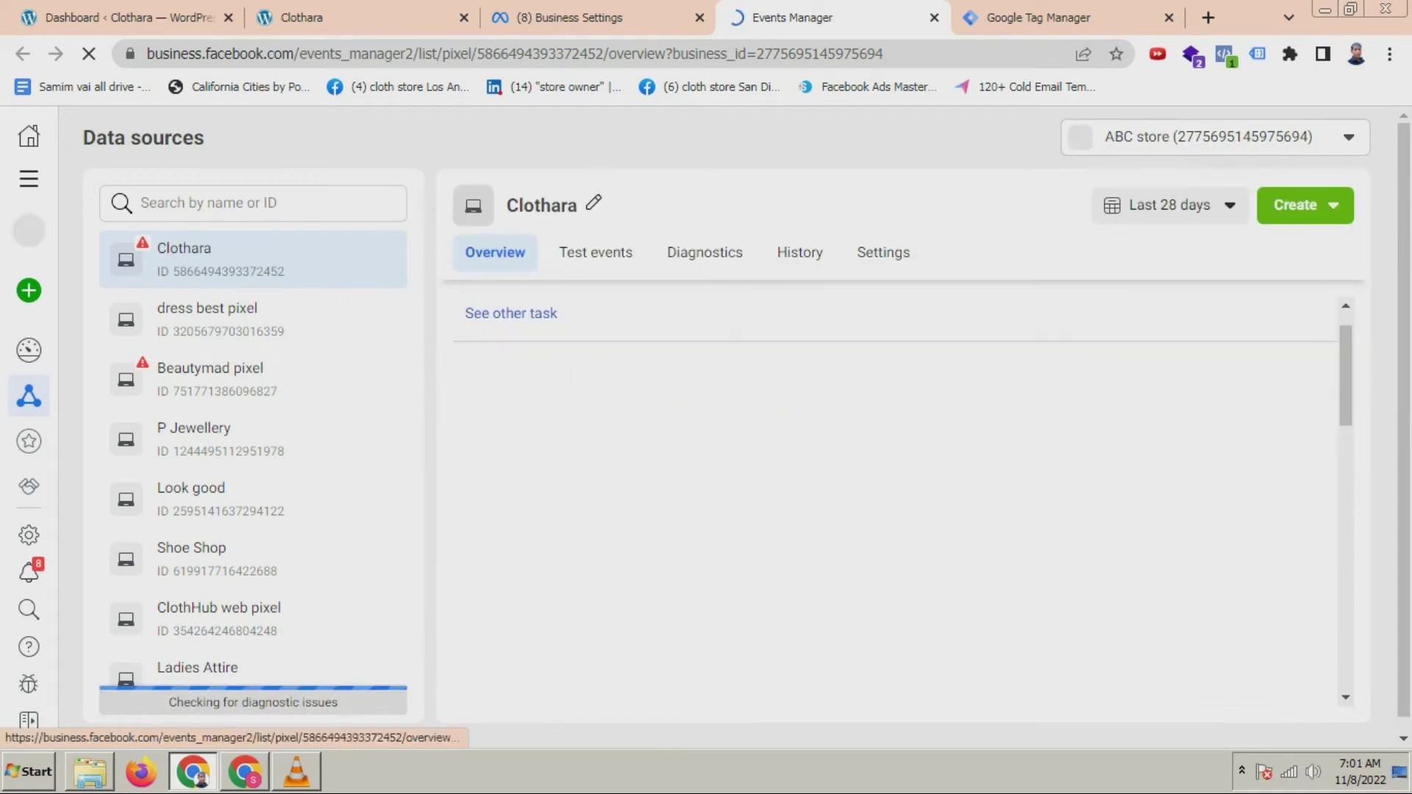
pyautogui.click(595, 253)
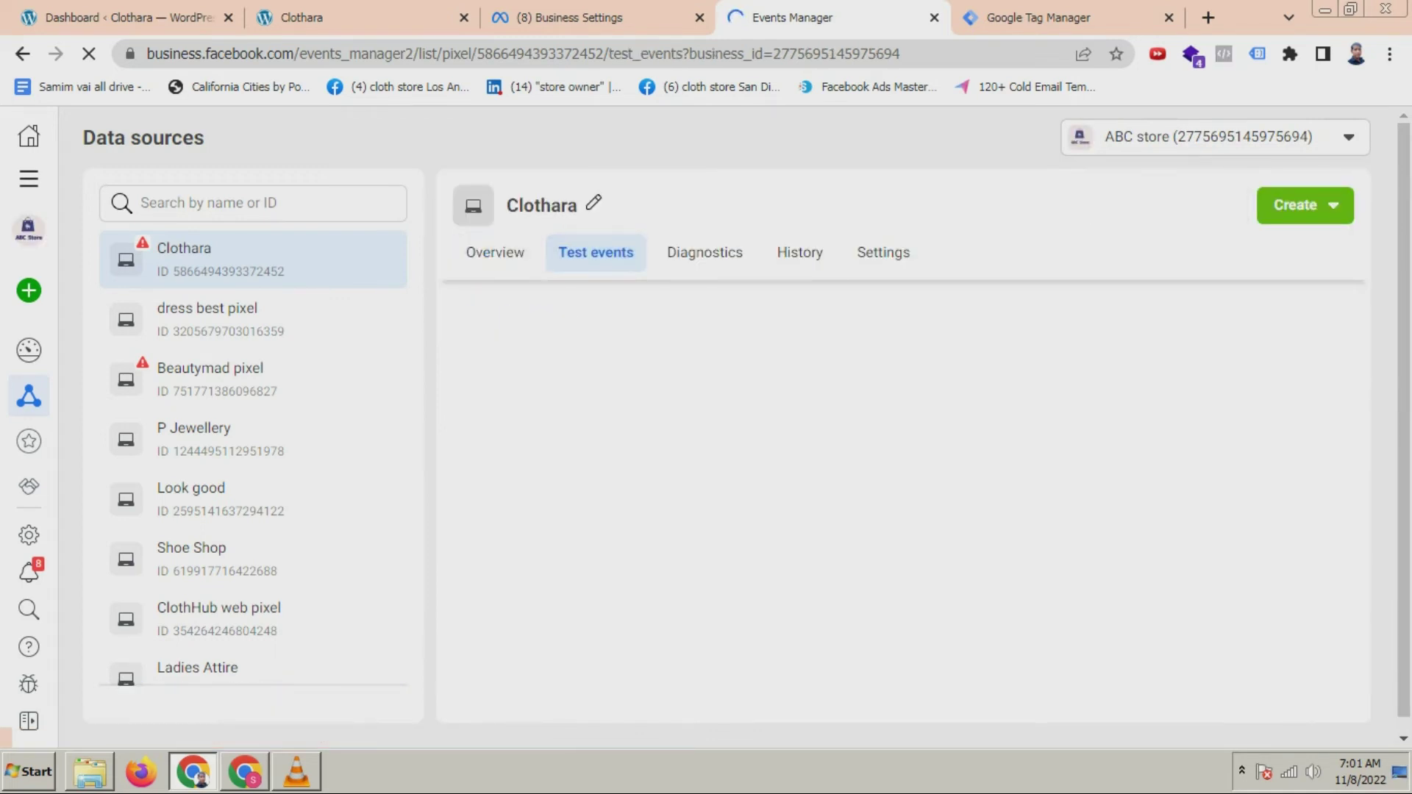
pyautogui.click(1038, 17)
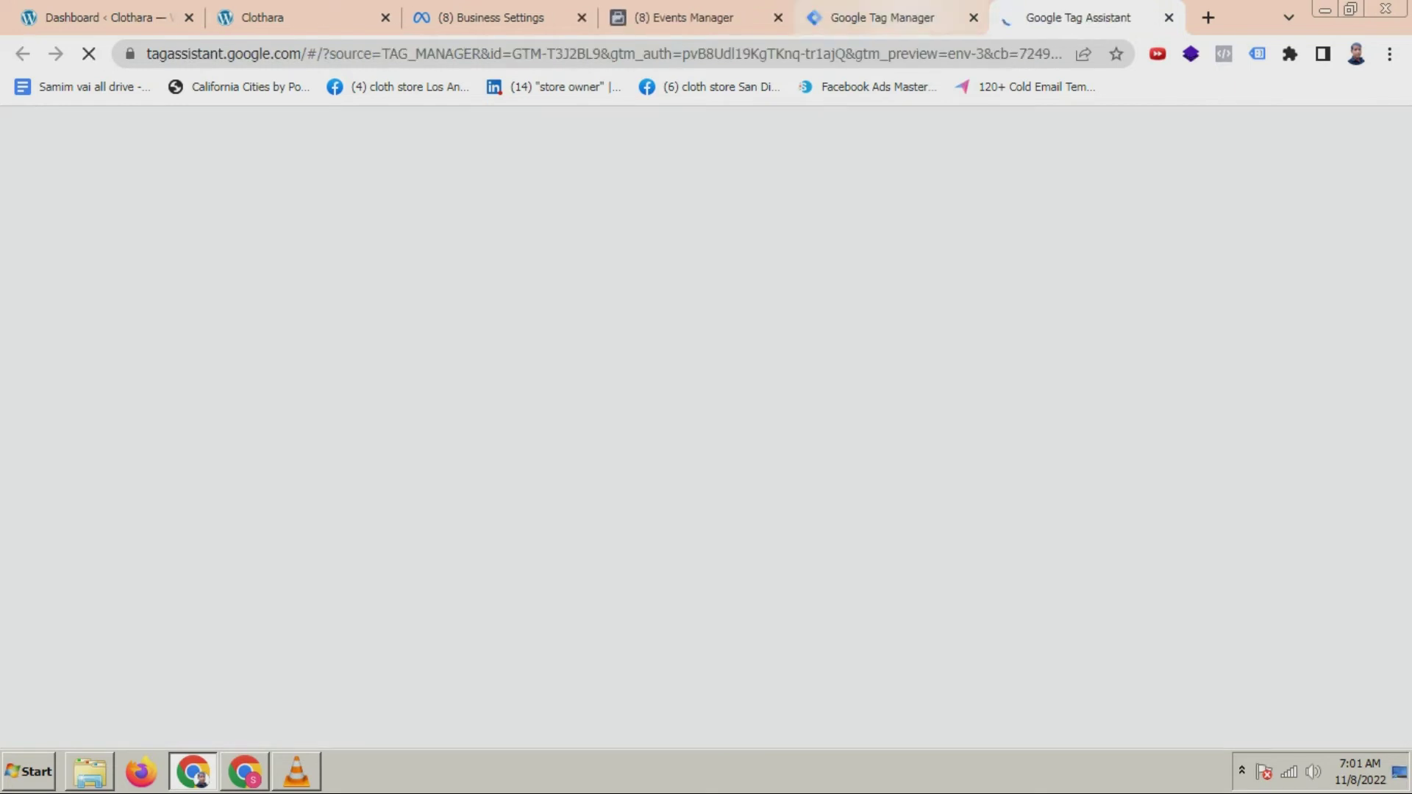
pyautogui.click(937, 17)
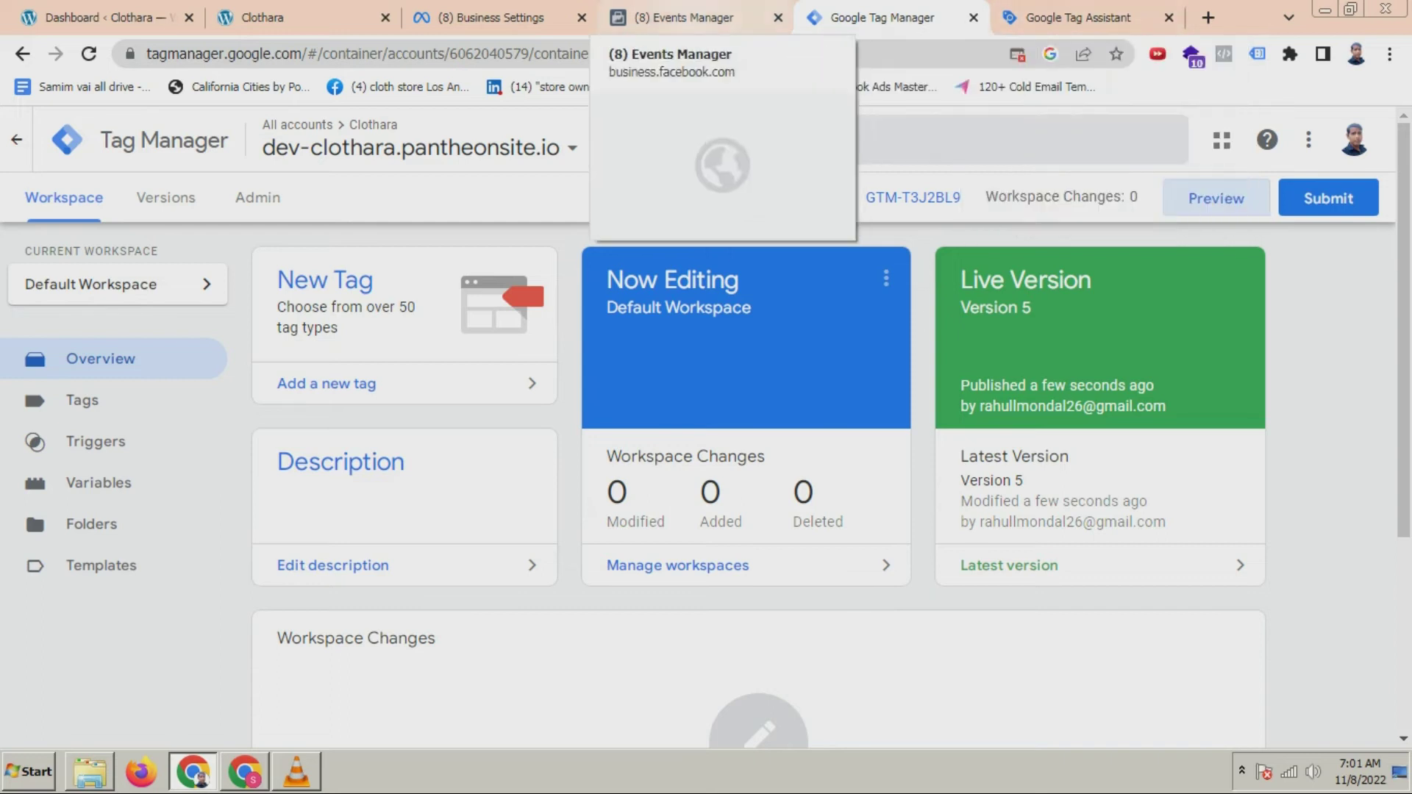
pyautogui.click(1077, 17)
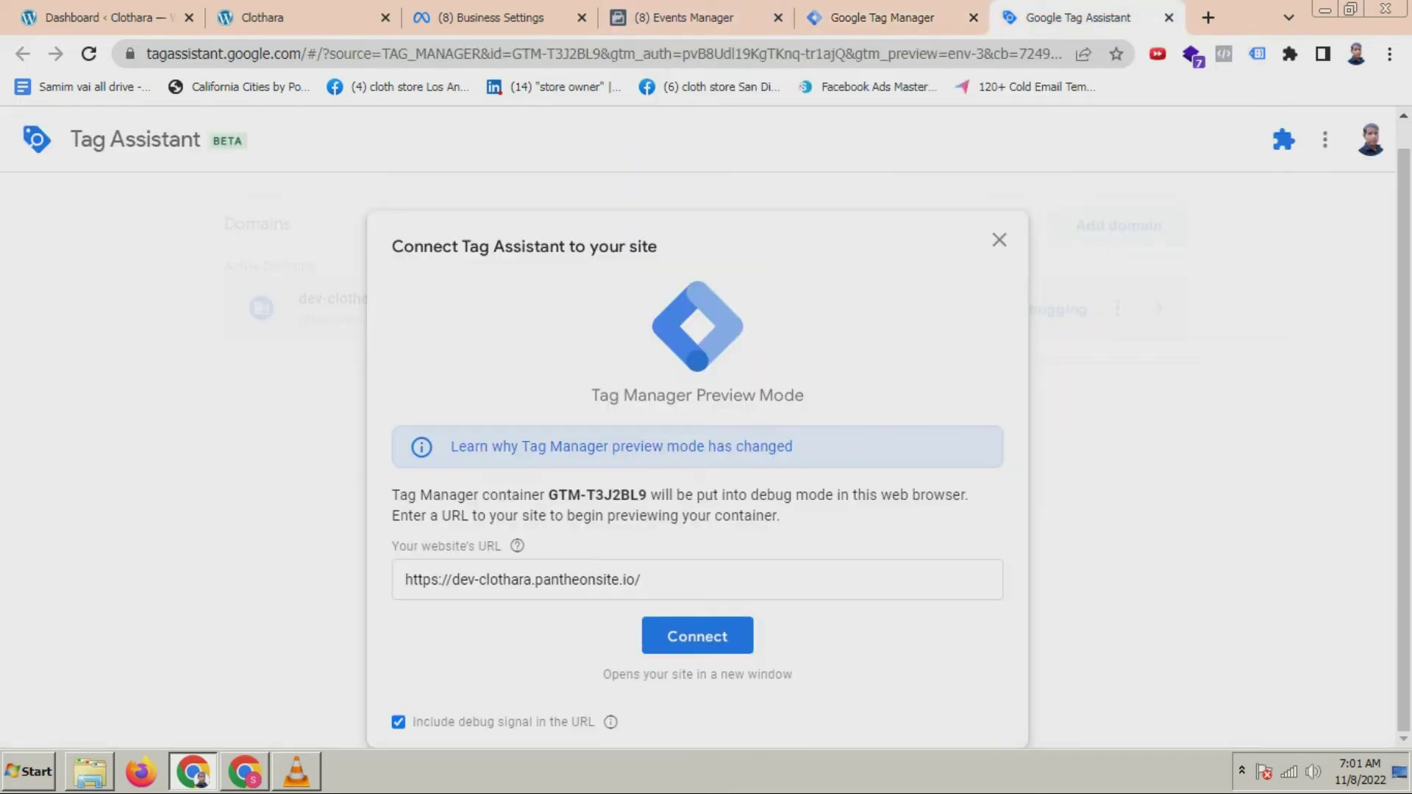
pyautogui.click(697, 636)
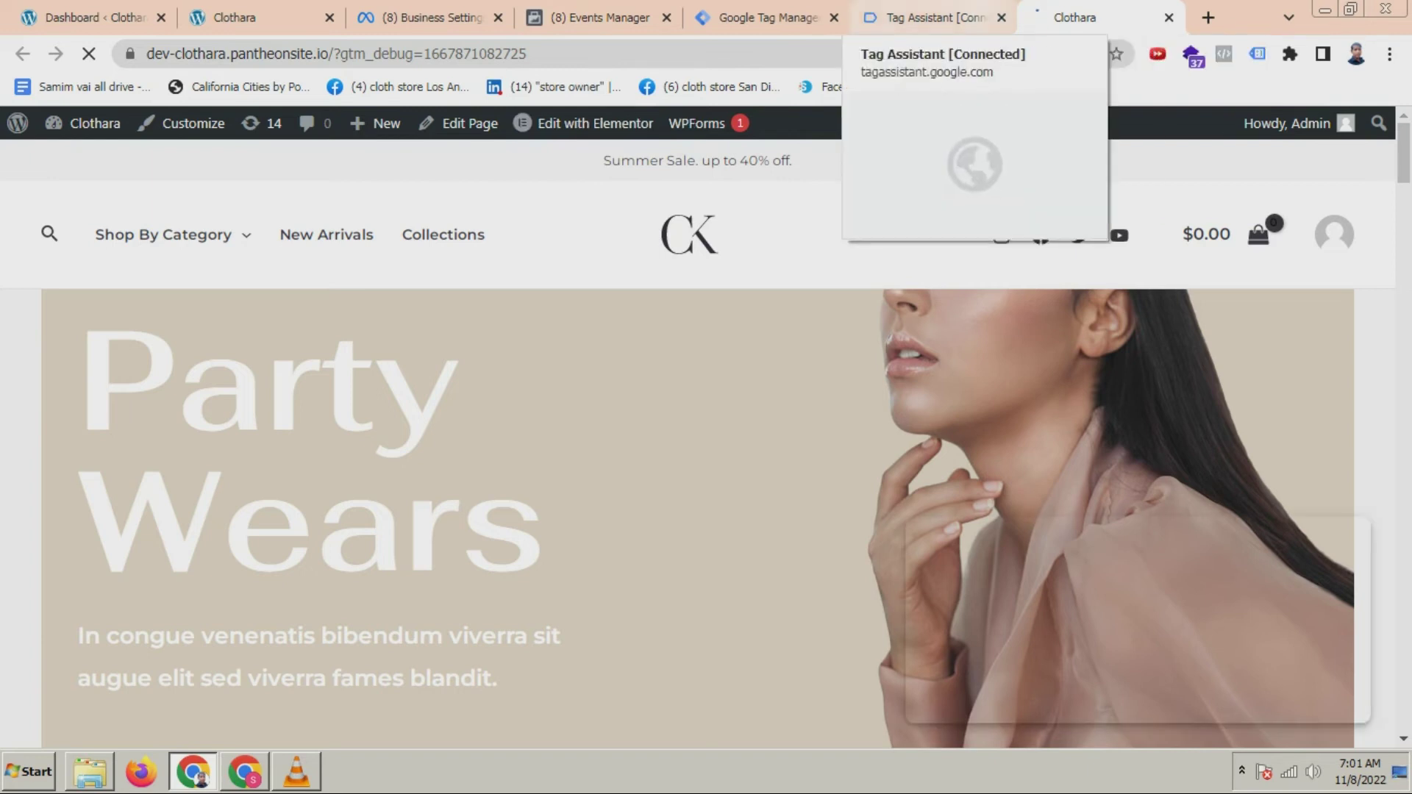
pyautogui.click(933, 17)
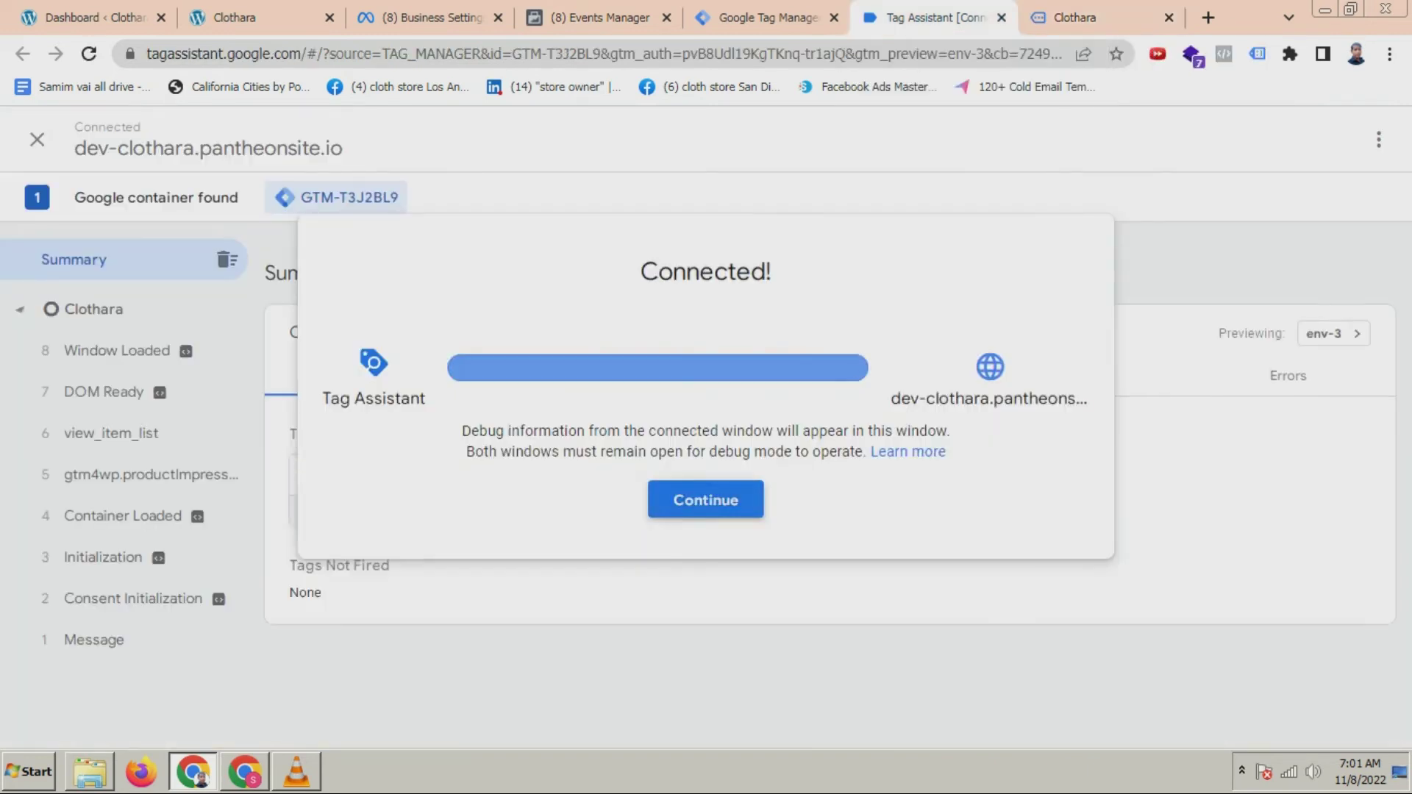
pyautogui.click(706, 498)
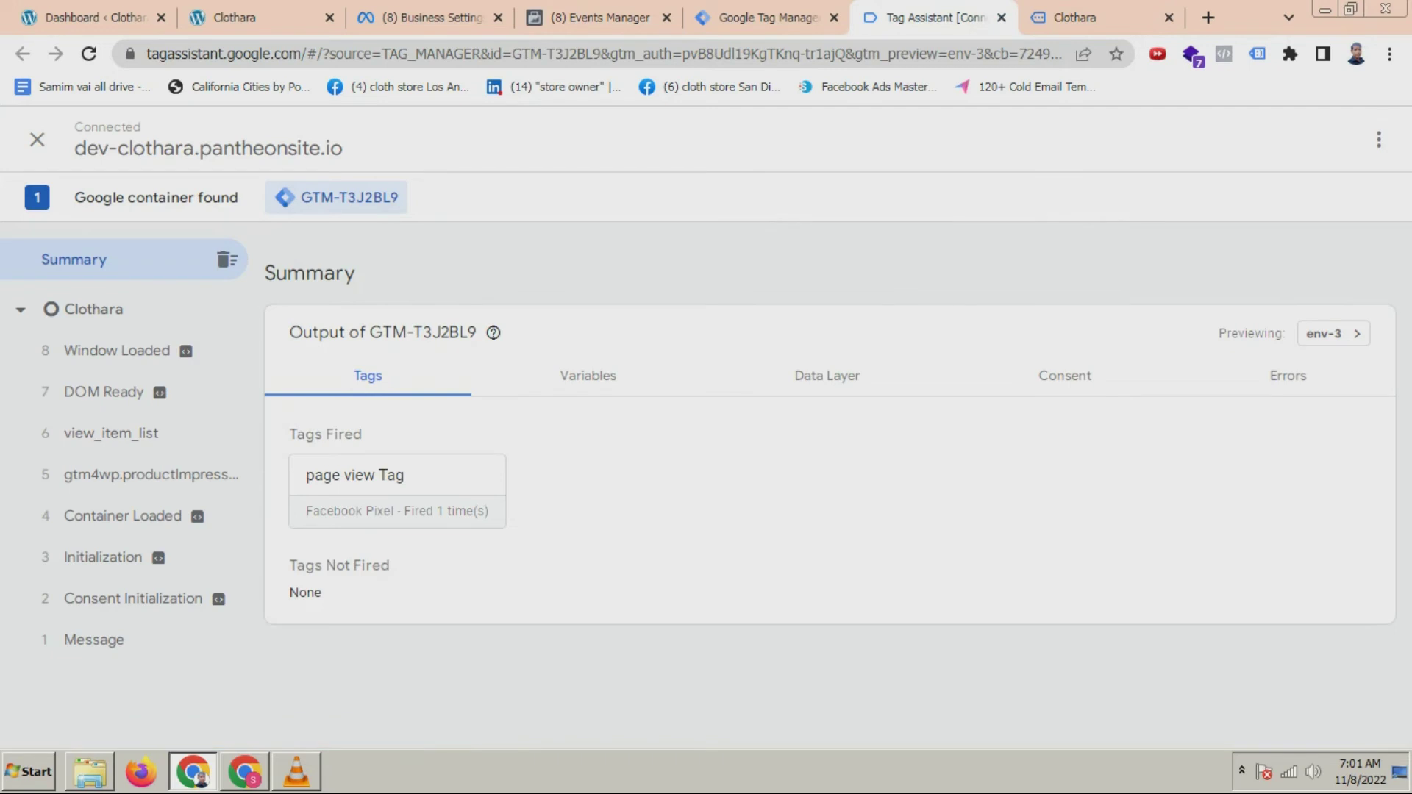
# Examine the details of the PageView event received in the Clothara pixel's Test events in Events Manager.
pyautogui.click(599, 16)
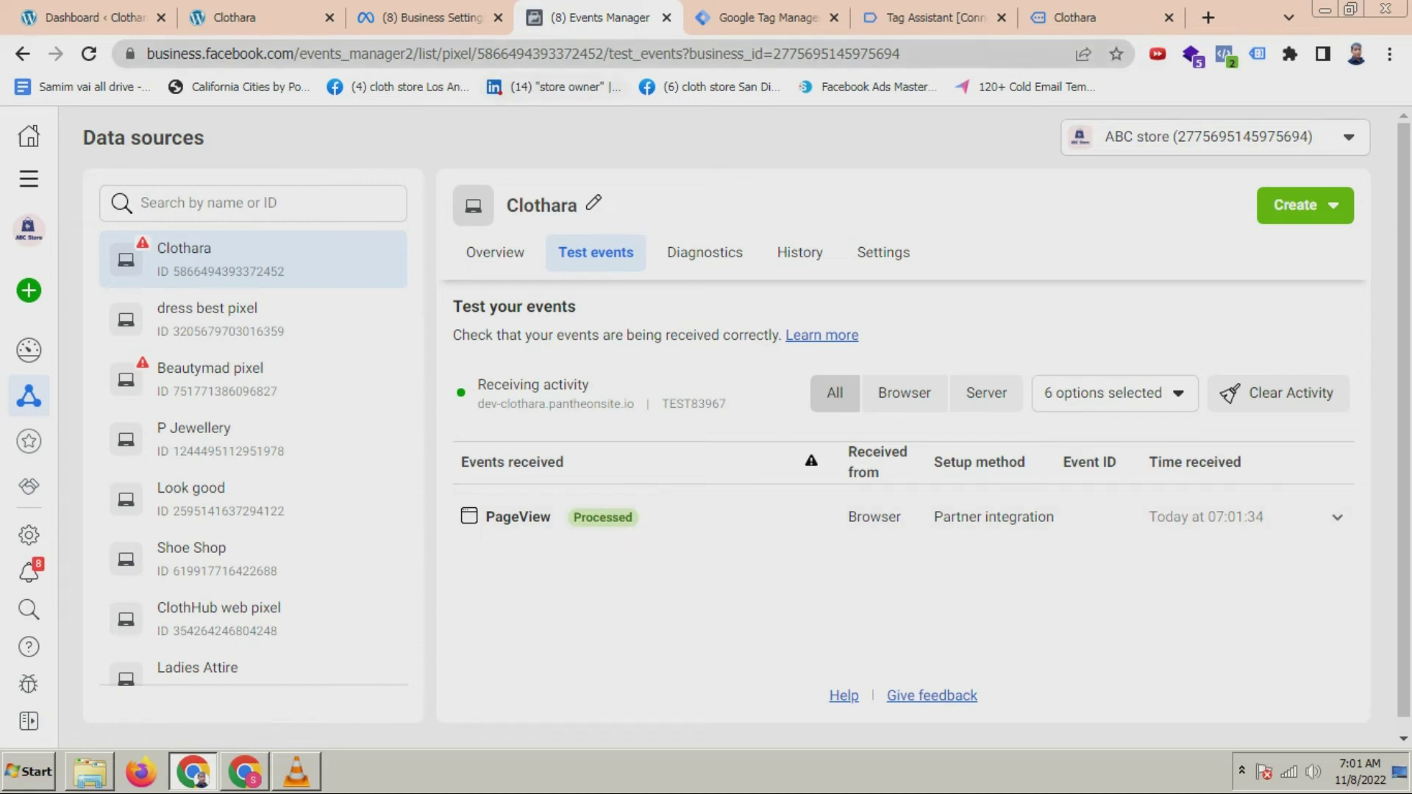
pyautogui.click(764, 18)
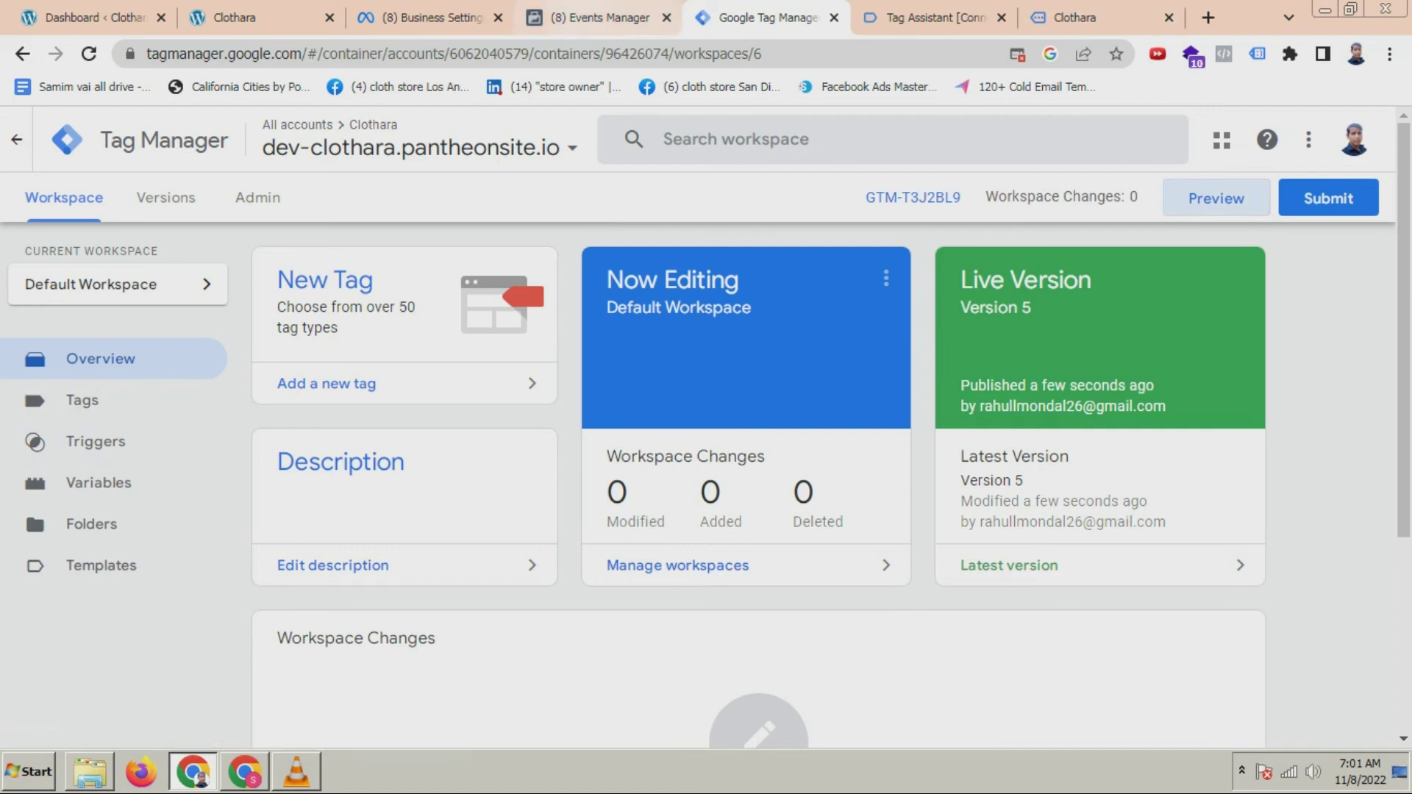
pyautogui.hotkey('ctrl', 'shift', 'Tab')
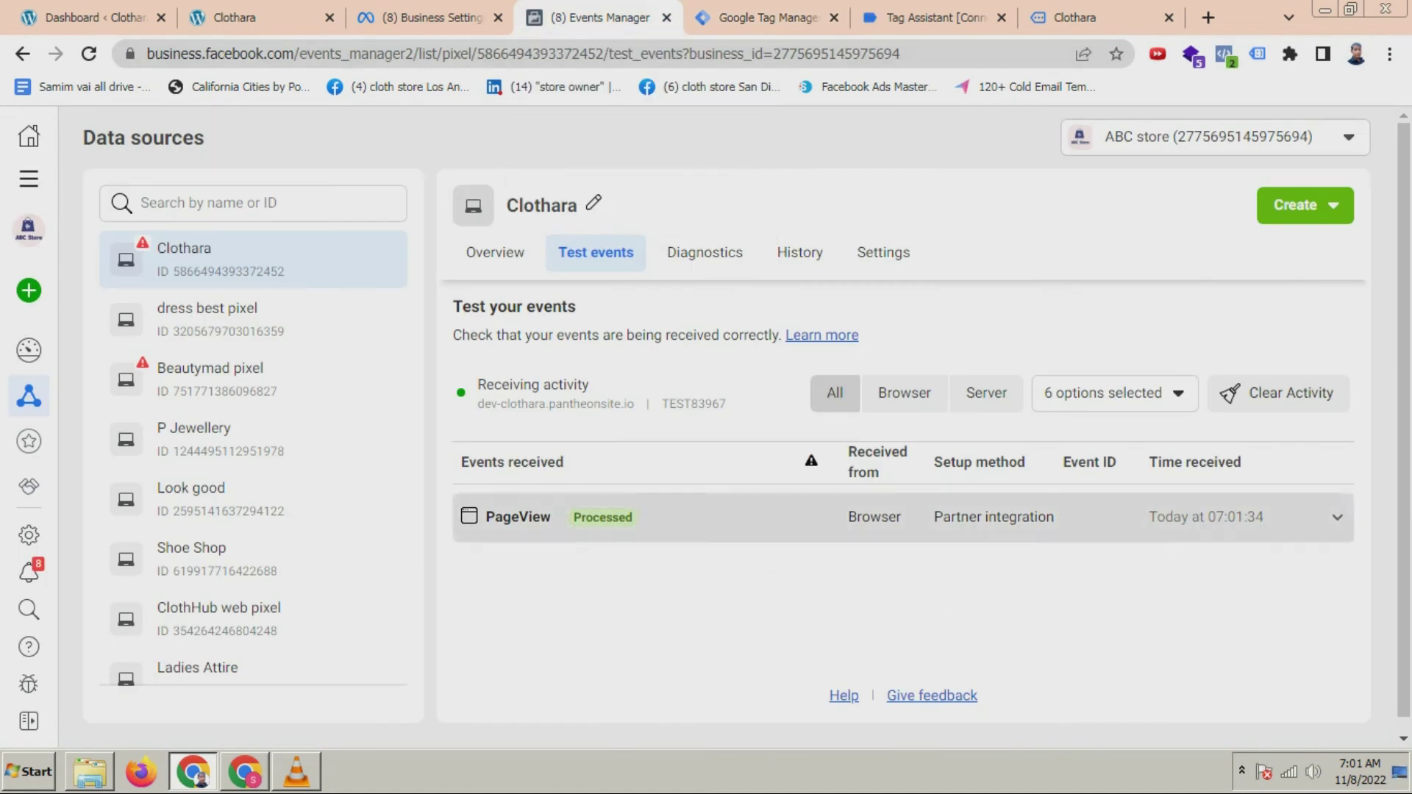
pyautogui.click(1336, 517)
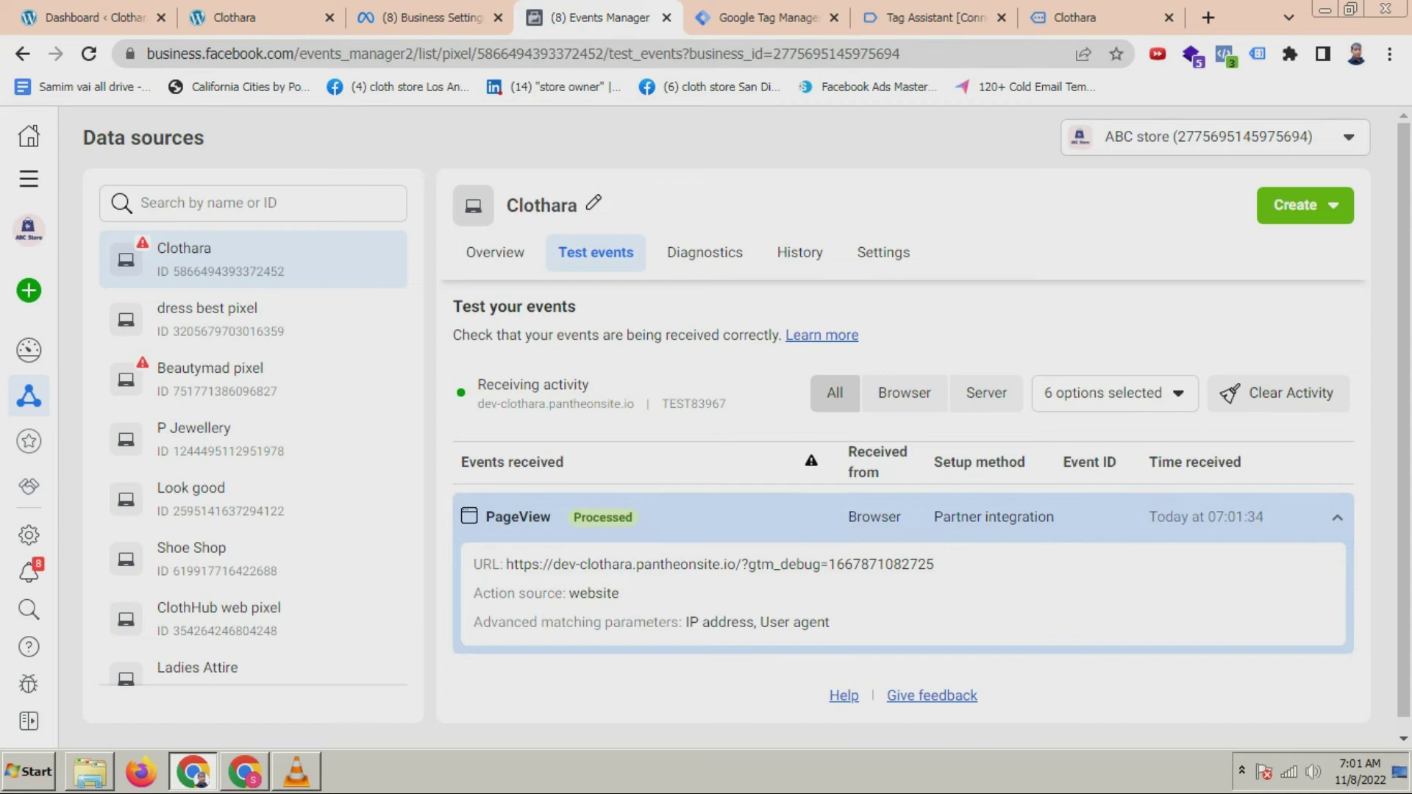
pyautogui.click(519, 517)
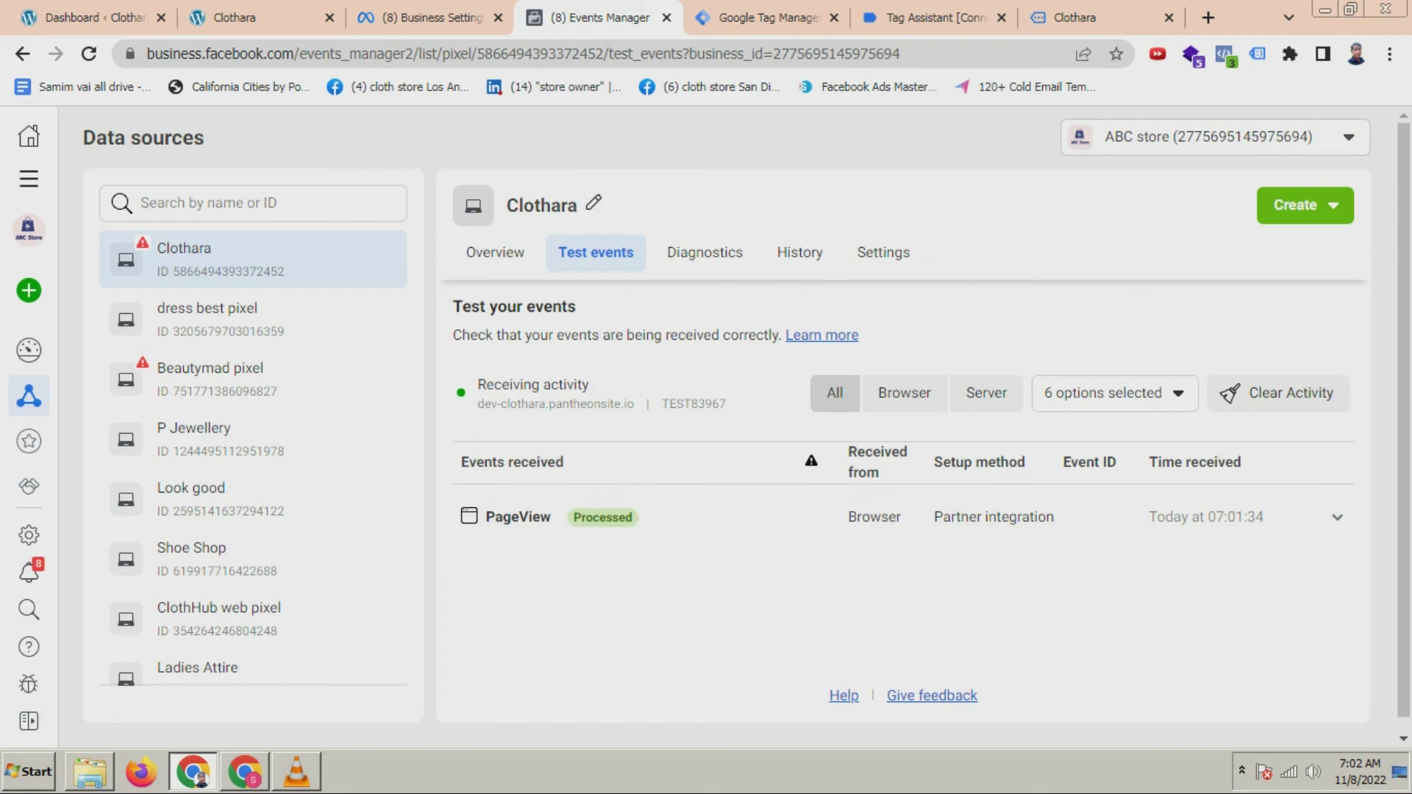
pyautogui.hotkey('alt', 'Tab')
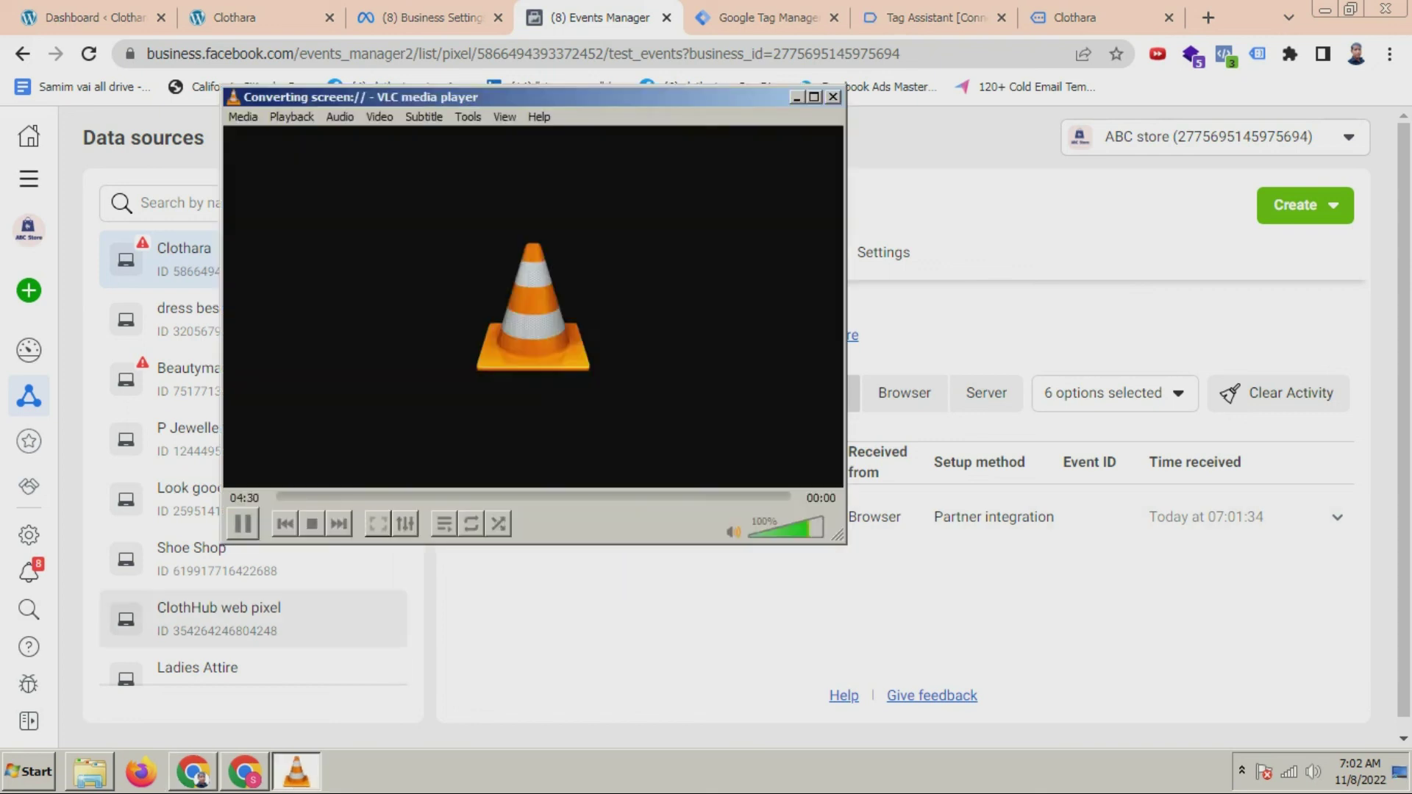